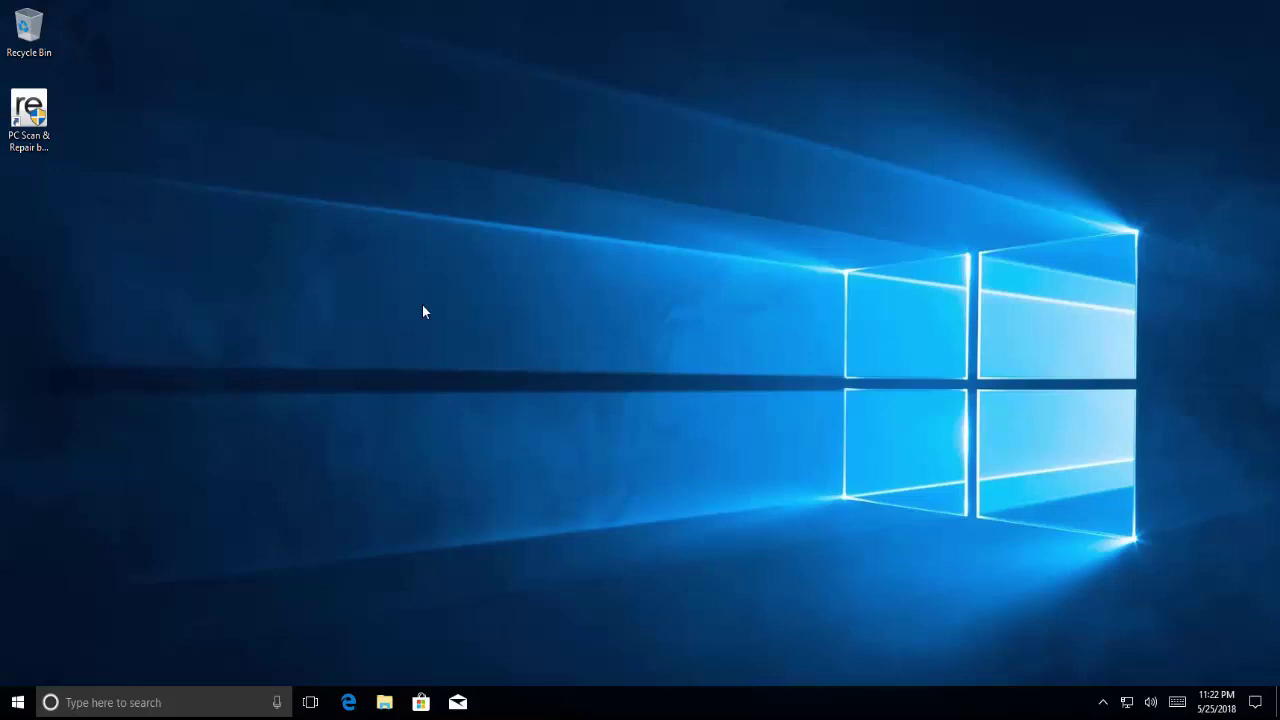
Launch Windows PowerShell (Admin) from the Start context menu and approve the User Account Control prompt.
right_click(27, 704)
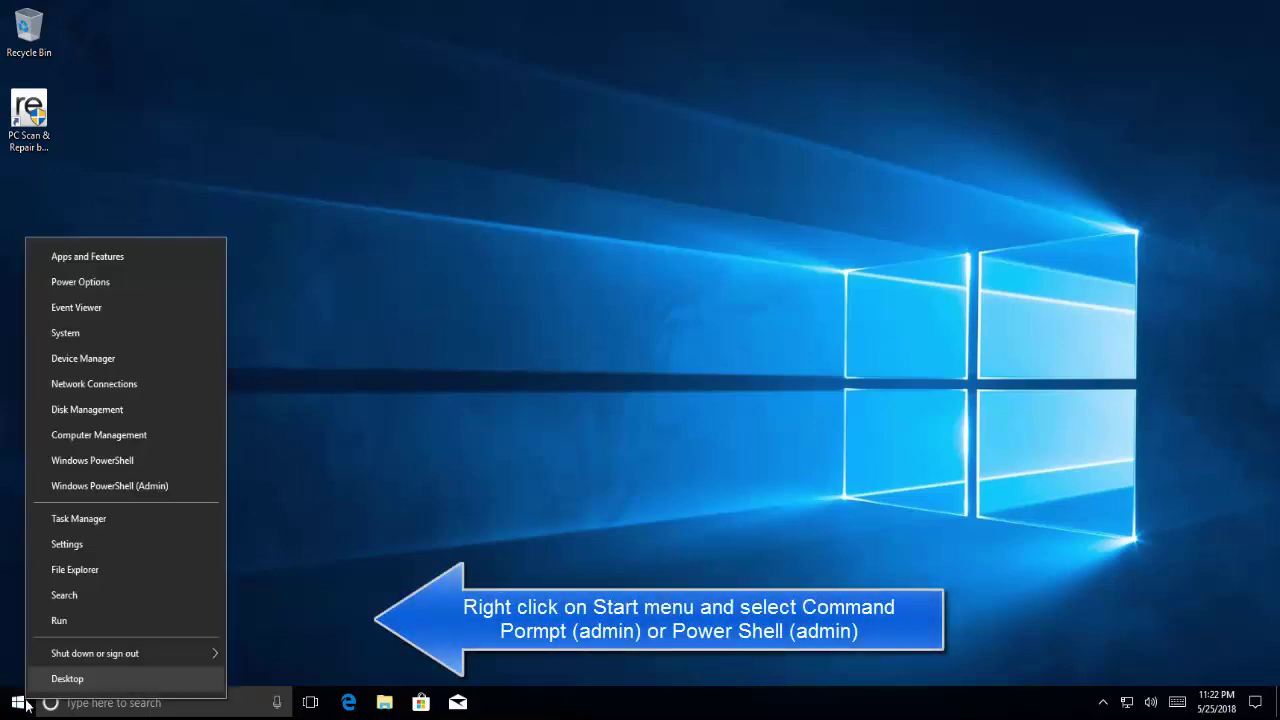
click(157, 488)
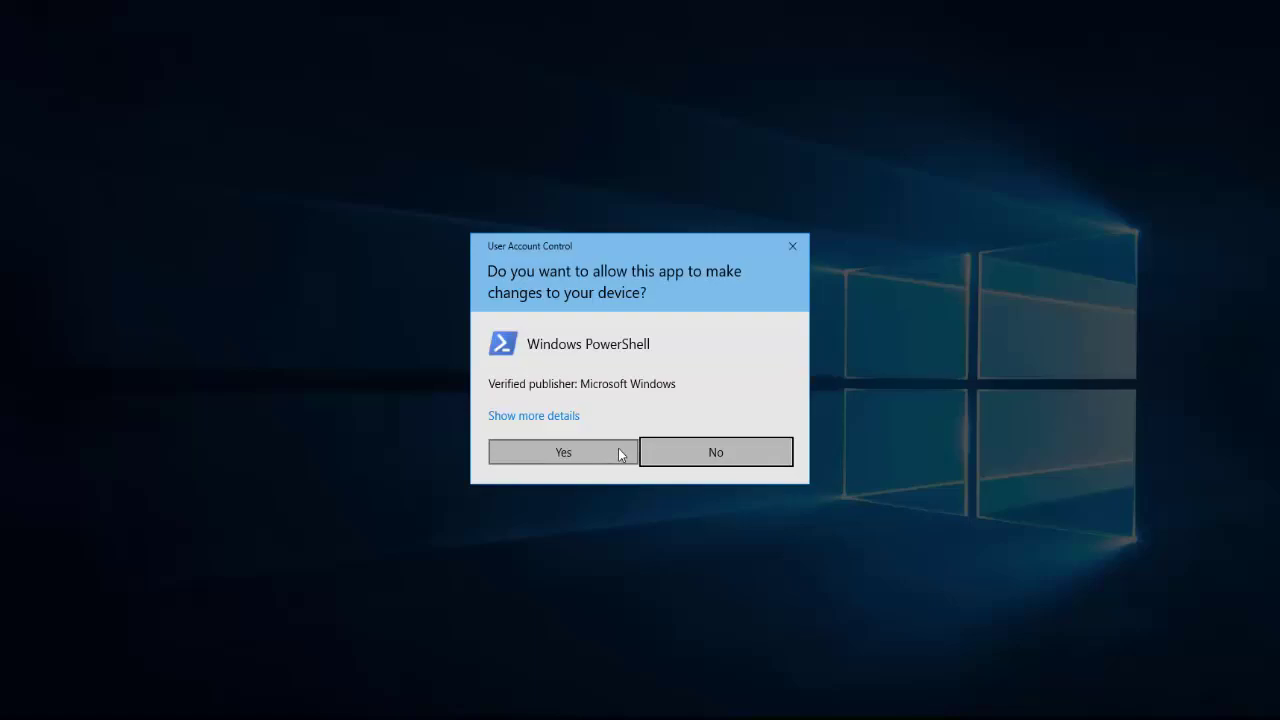
click(619, 453)
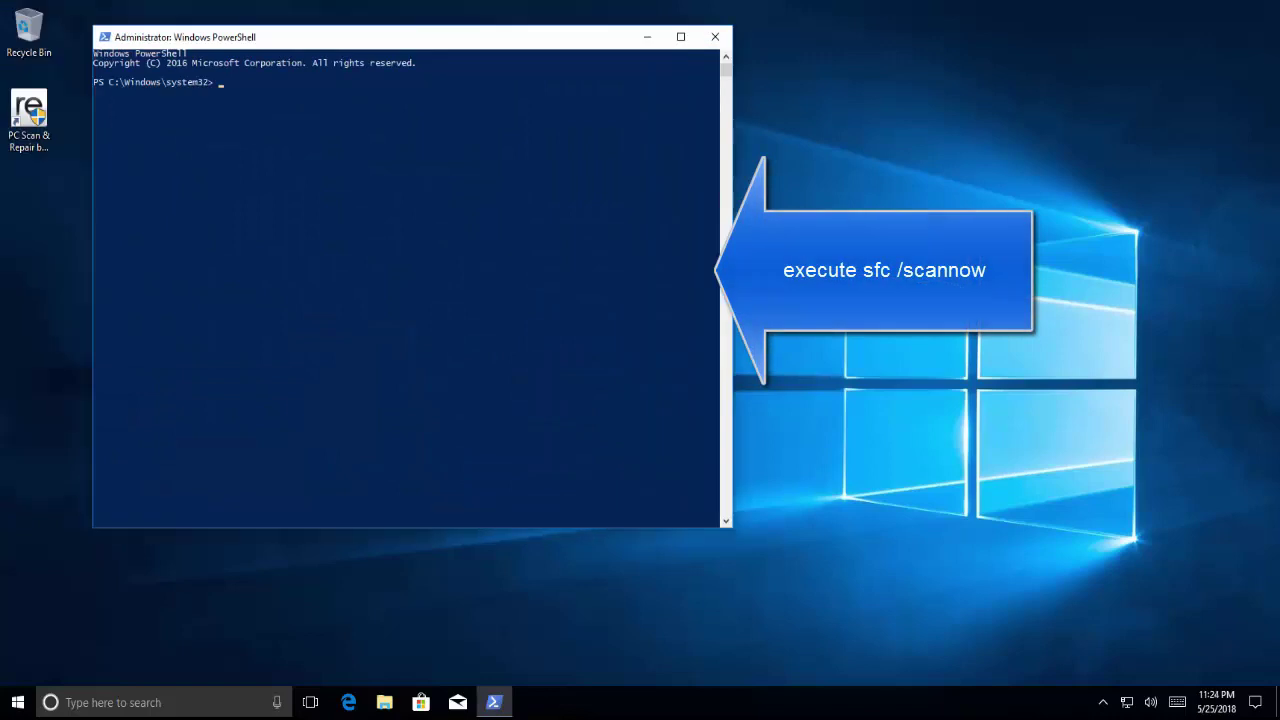
Run sfc /scannow in the elevated PowerShell, then nudge the window aside.
text(c /scannow)
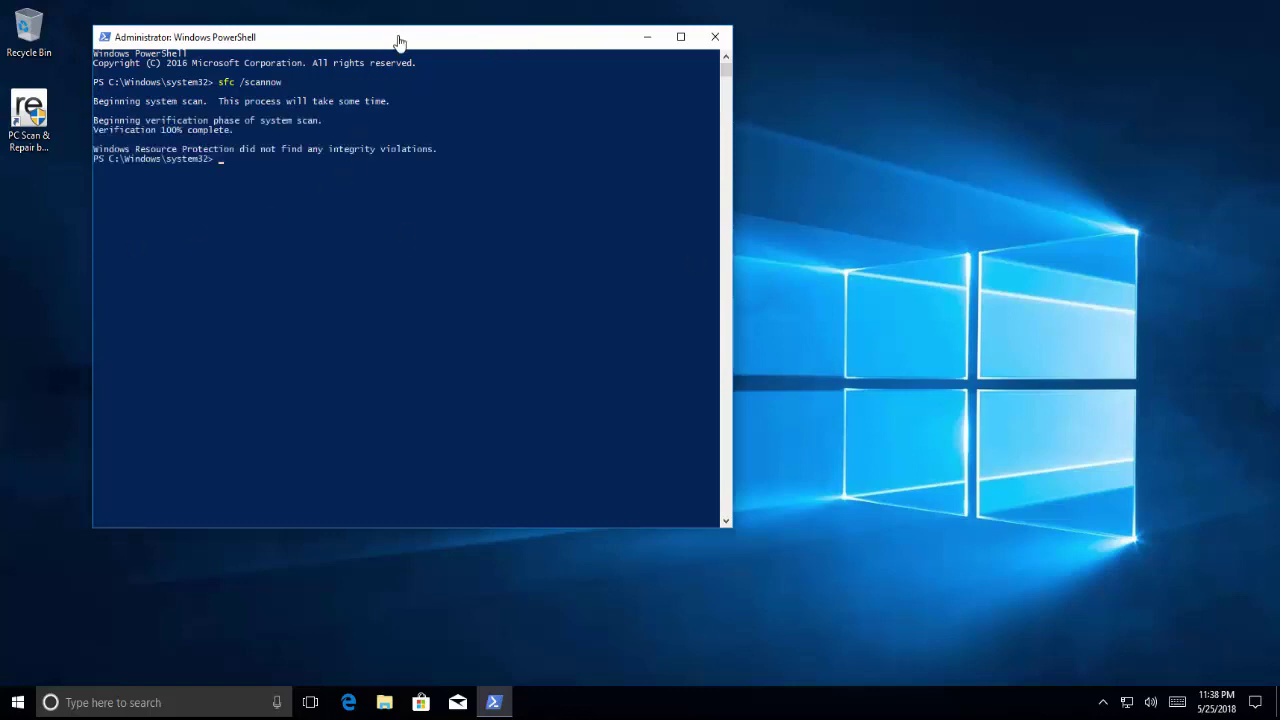
drag(418, 45, 494, 65)
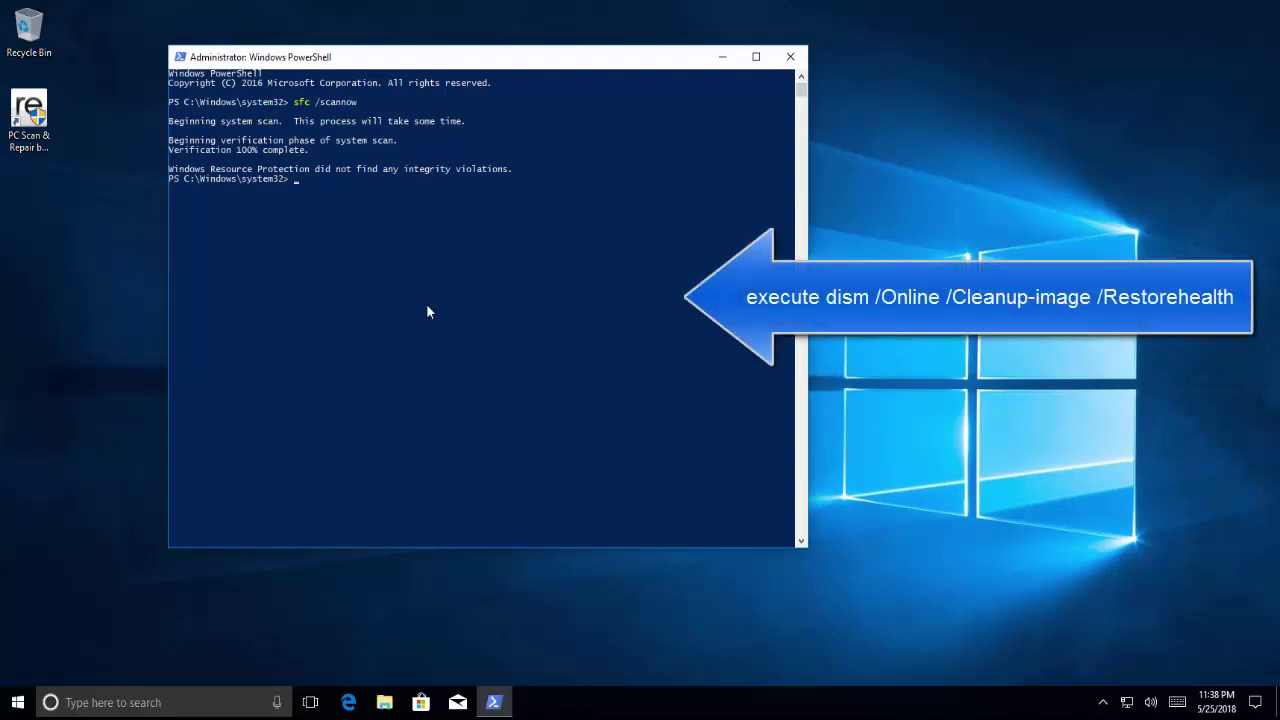
Run dism /Online /Cleanup-image /Restorehealth, correcting the misspelled 'Restorehealth' first.
text(dism /Online /C)
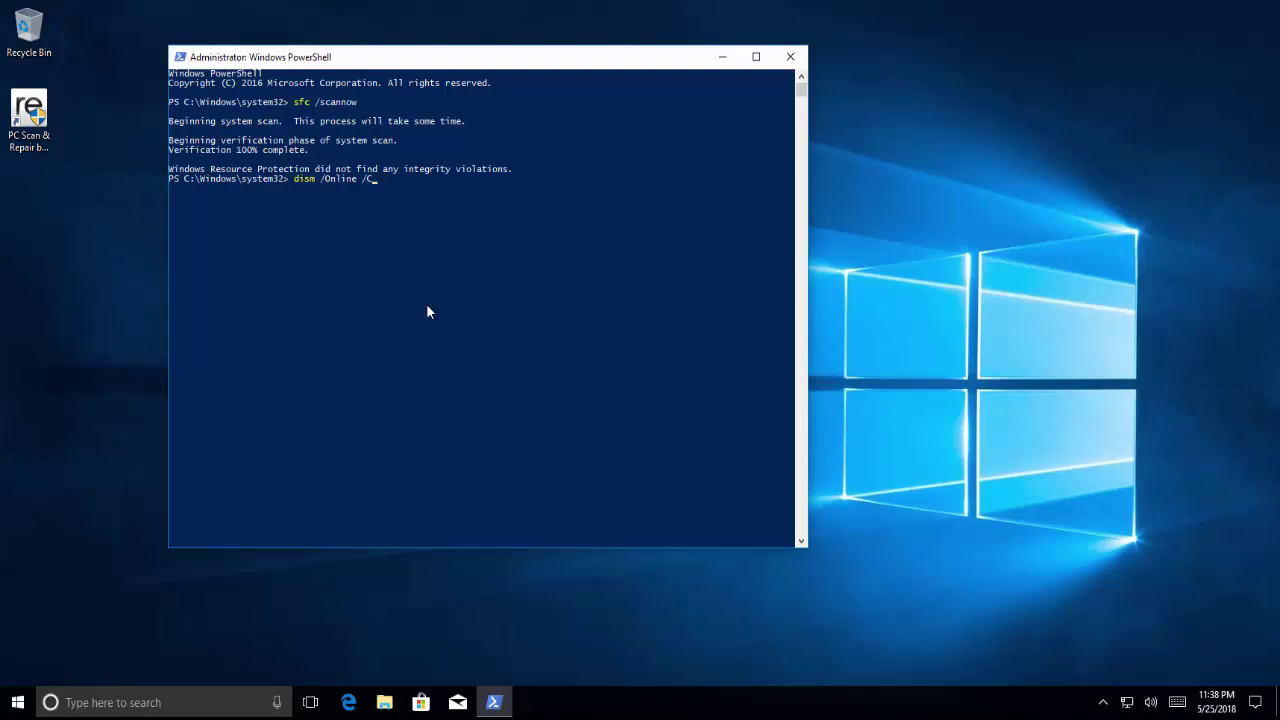
text(leanup-image /Restorehealht)
key(BackSpace)
key(BackSpace)
text(th)
key(Return)
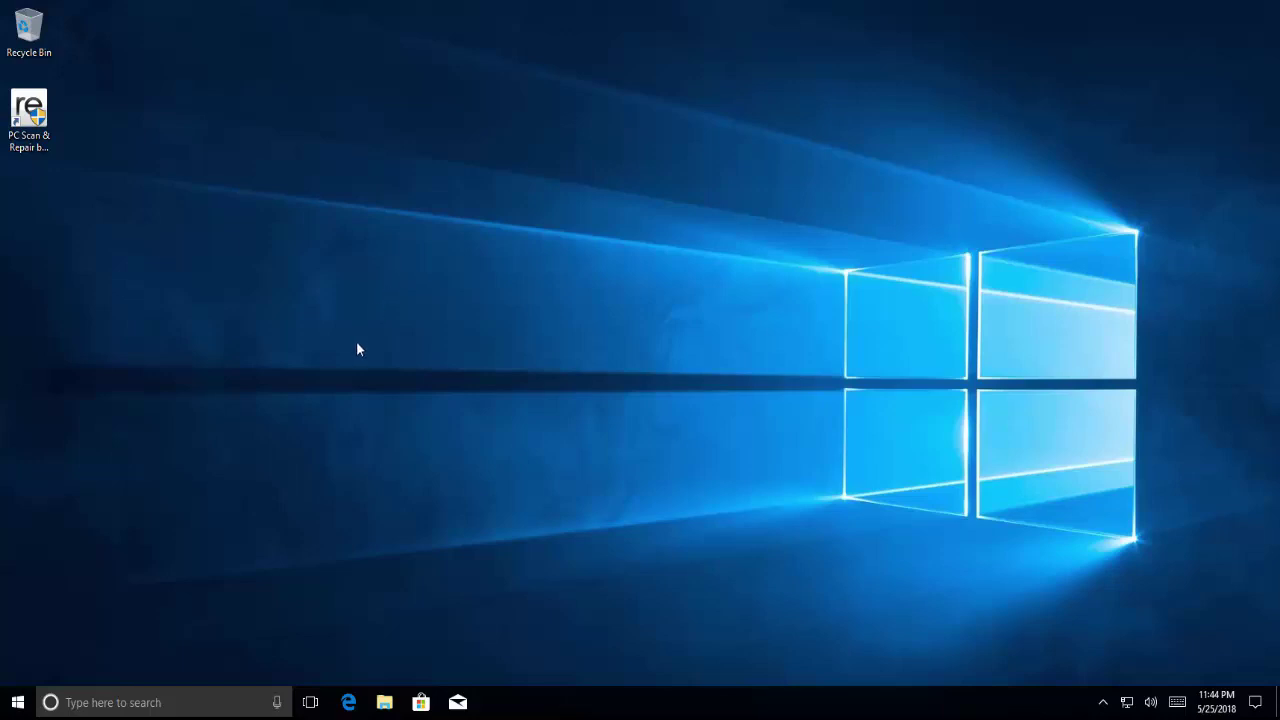
Choose Update and restart from the Start menu's Shut down or sign out options.
right_click(18, 702)
mouse_move(100, 660)
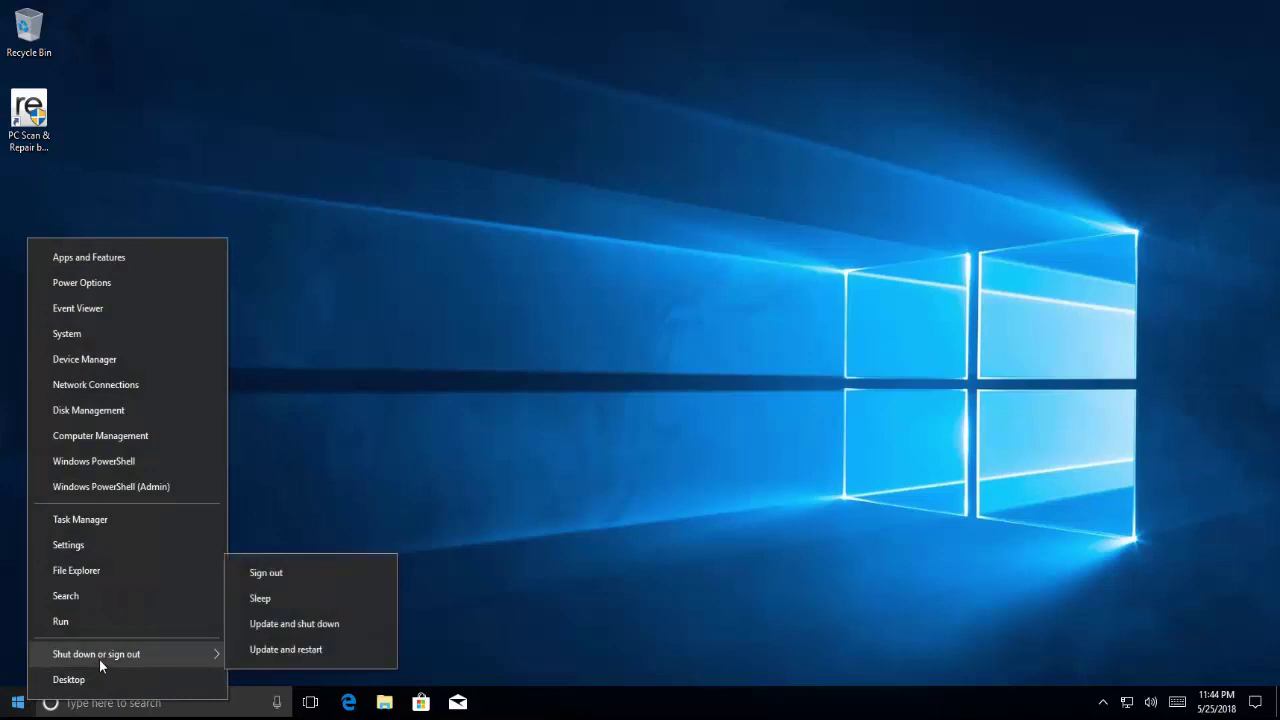
click(320, 652)
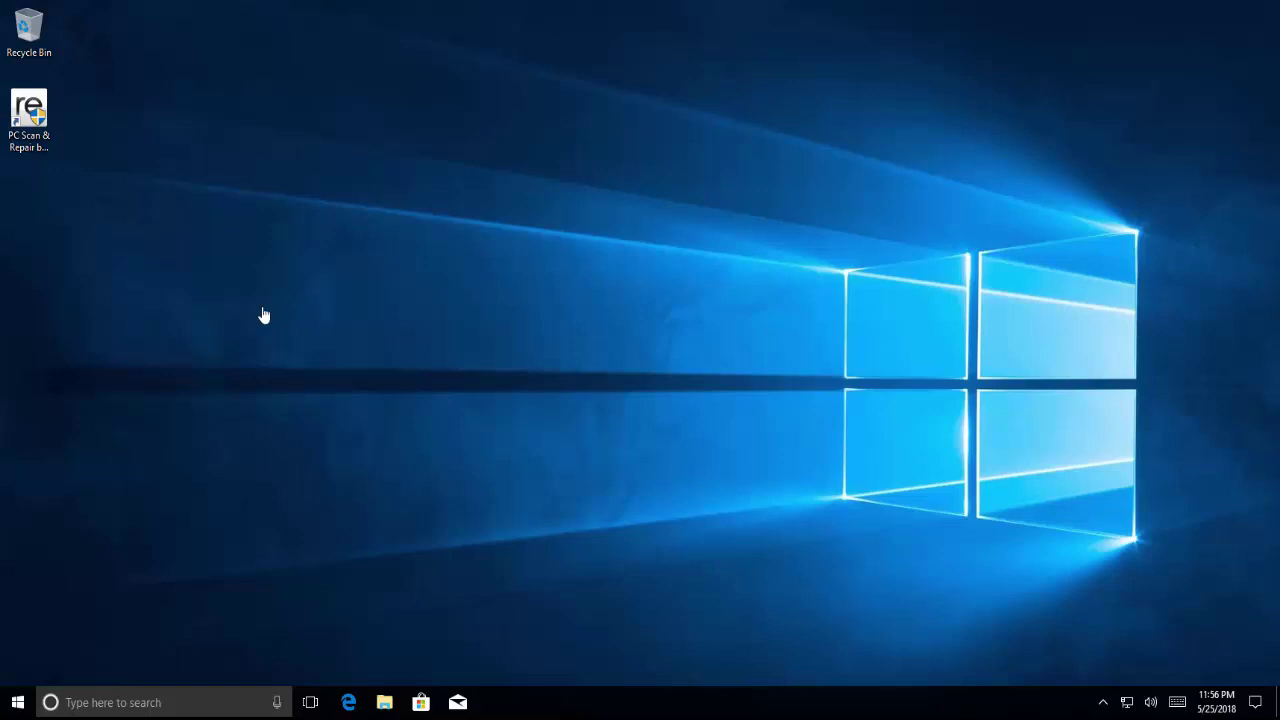
Open File Explorer maximized with This PC expanded to show its folders.
click(384, 704)
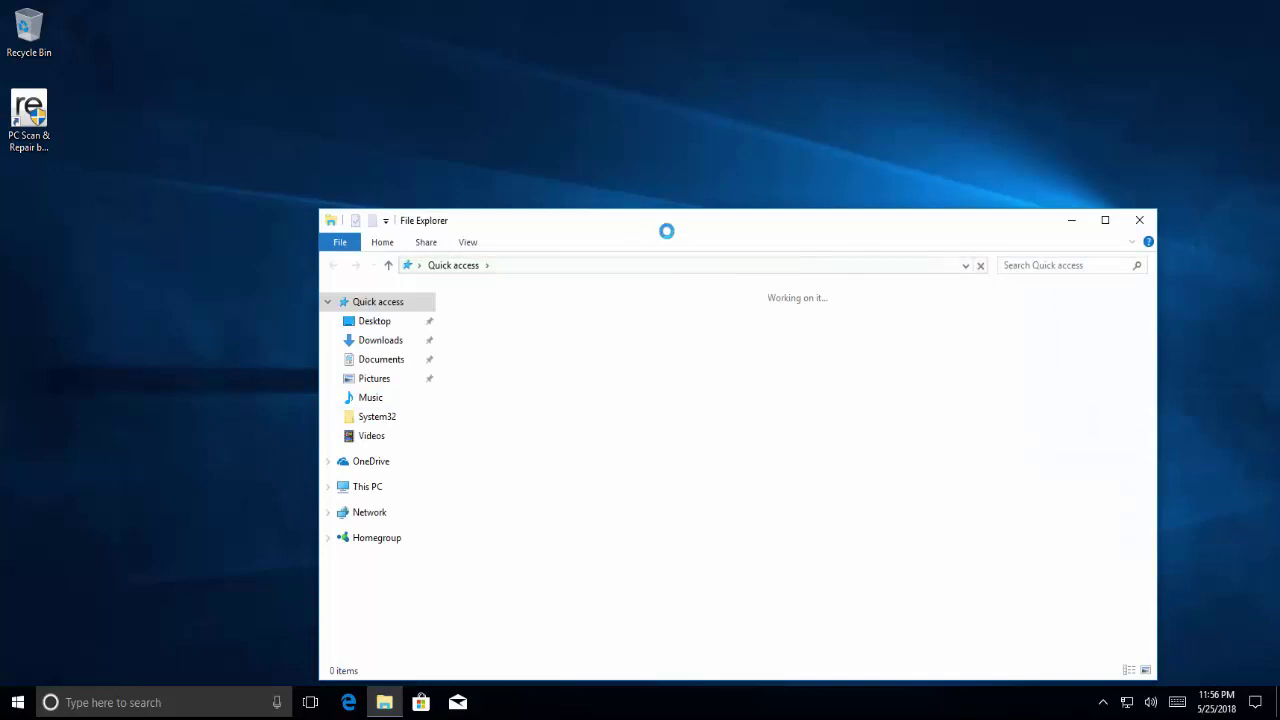
double_click(666, 226)
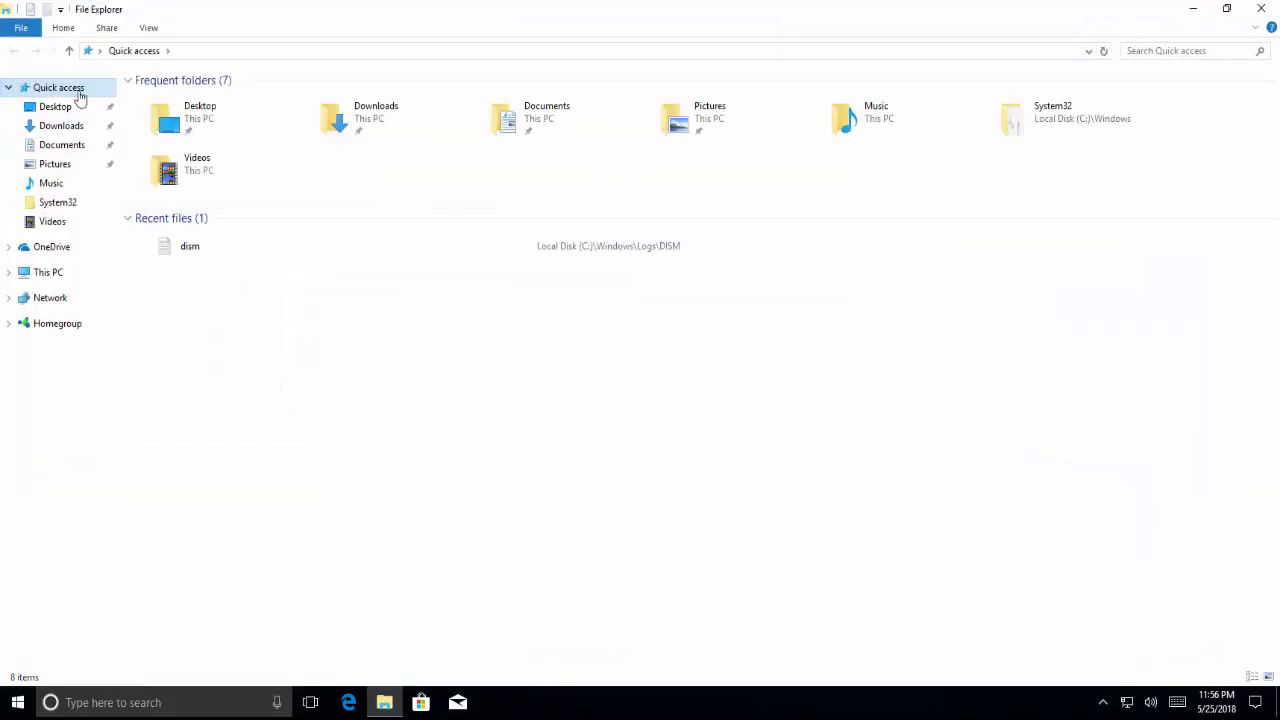
click(10, 273)
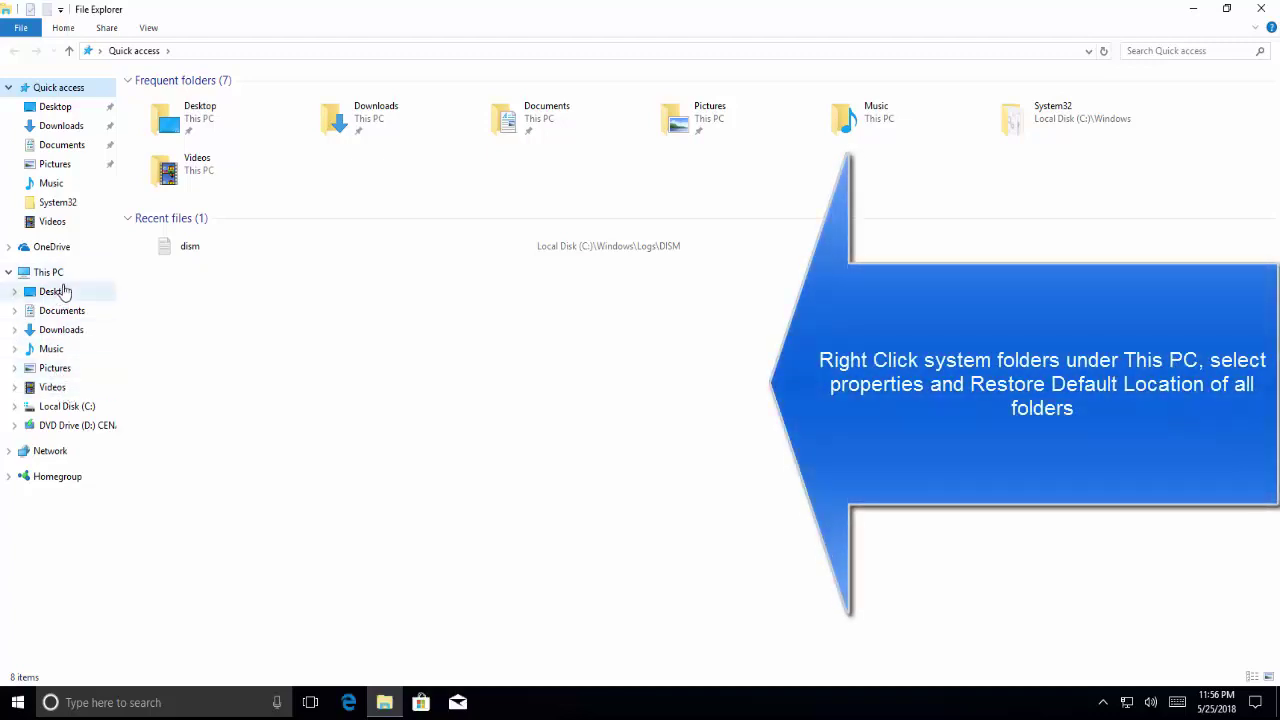
Restore the Desktop folder to its default location via Properties > Location, then apply.
right_click(63, 291)
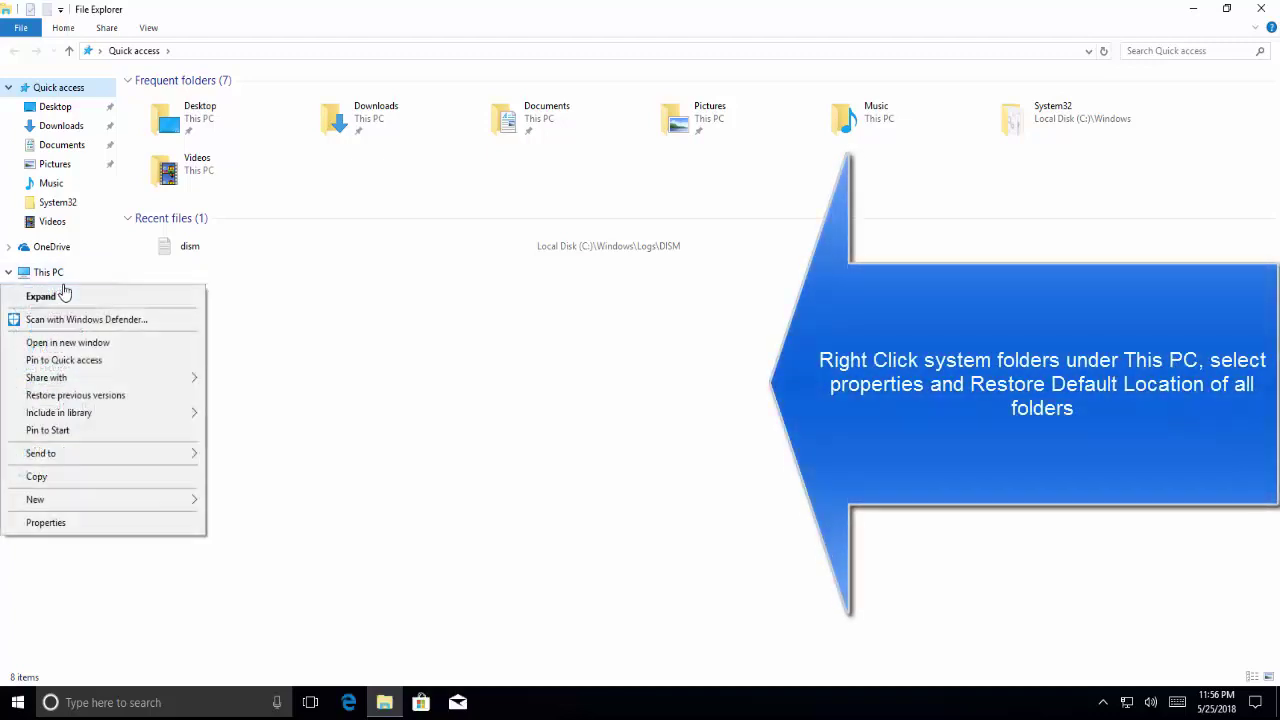
click(118, 522)
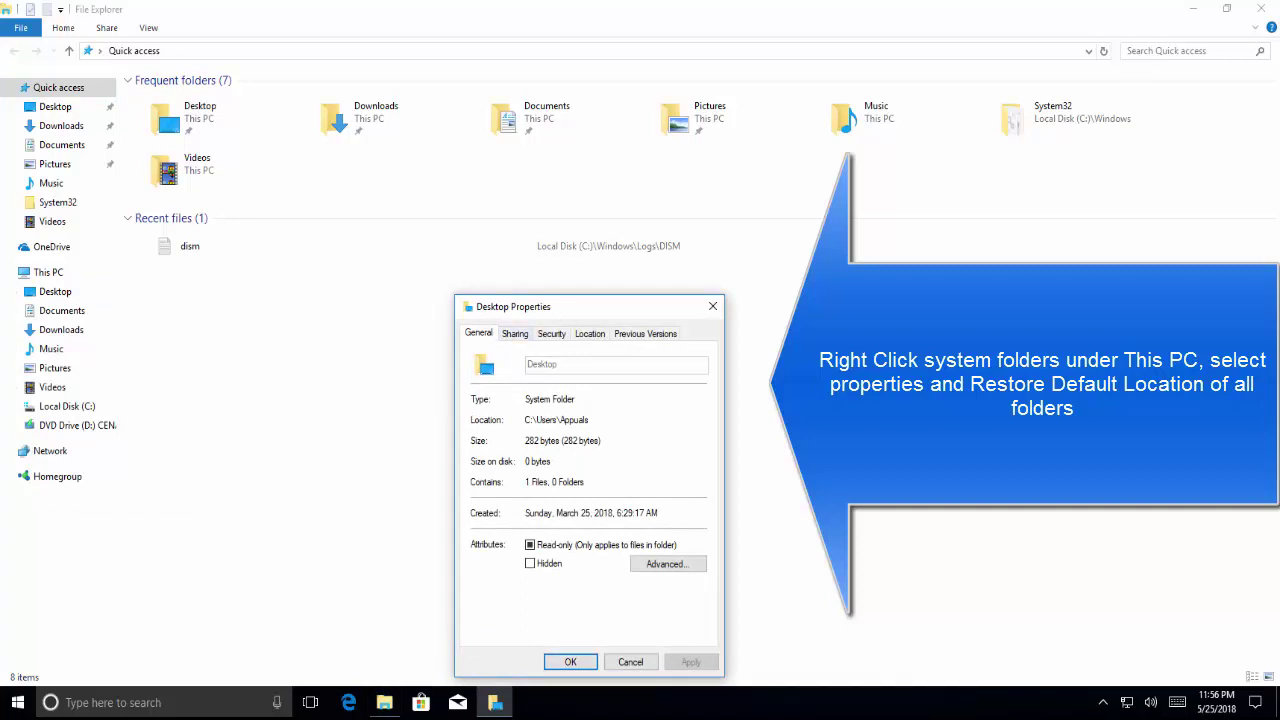
drag(568, 312, 557, 268)
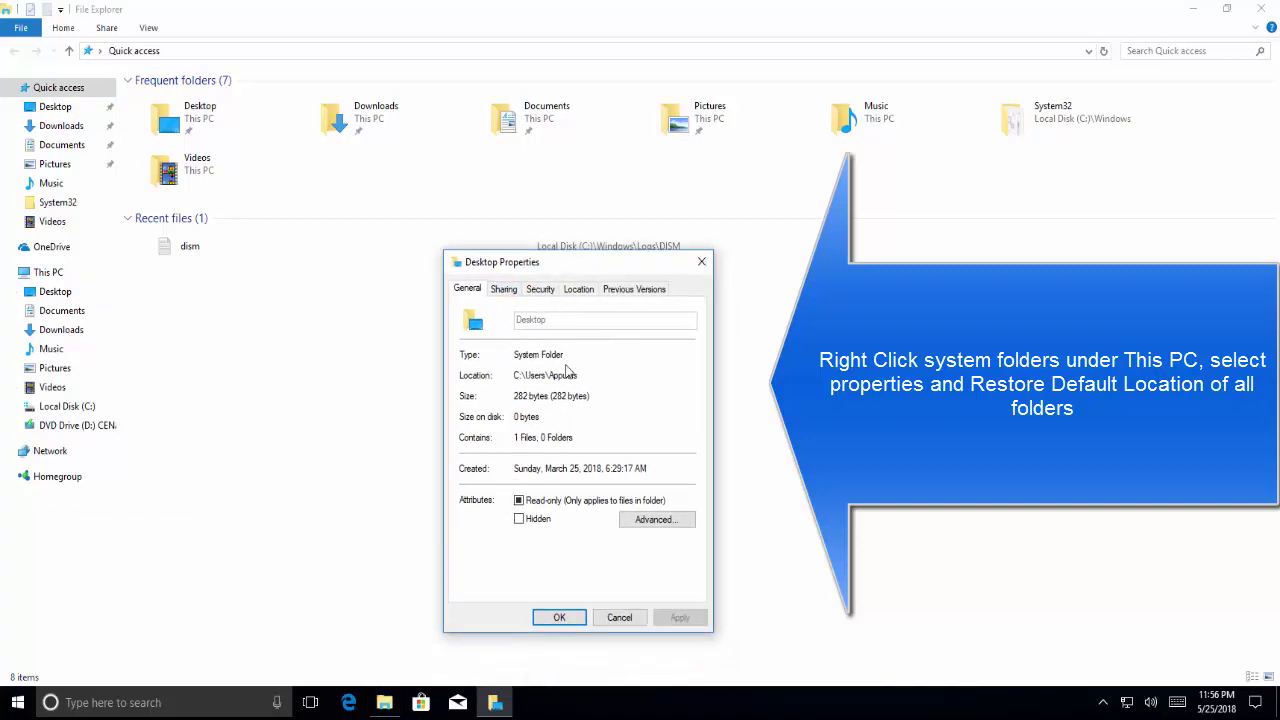
click(577, 289)
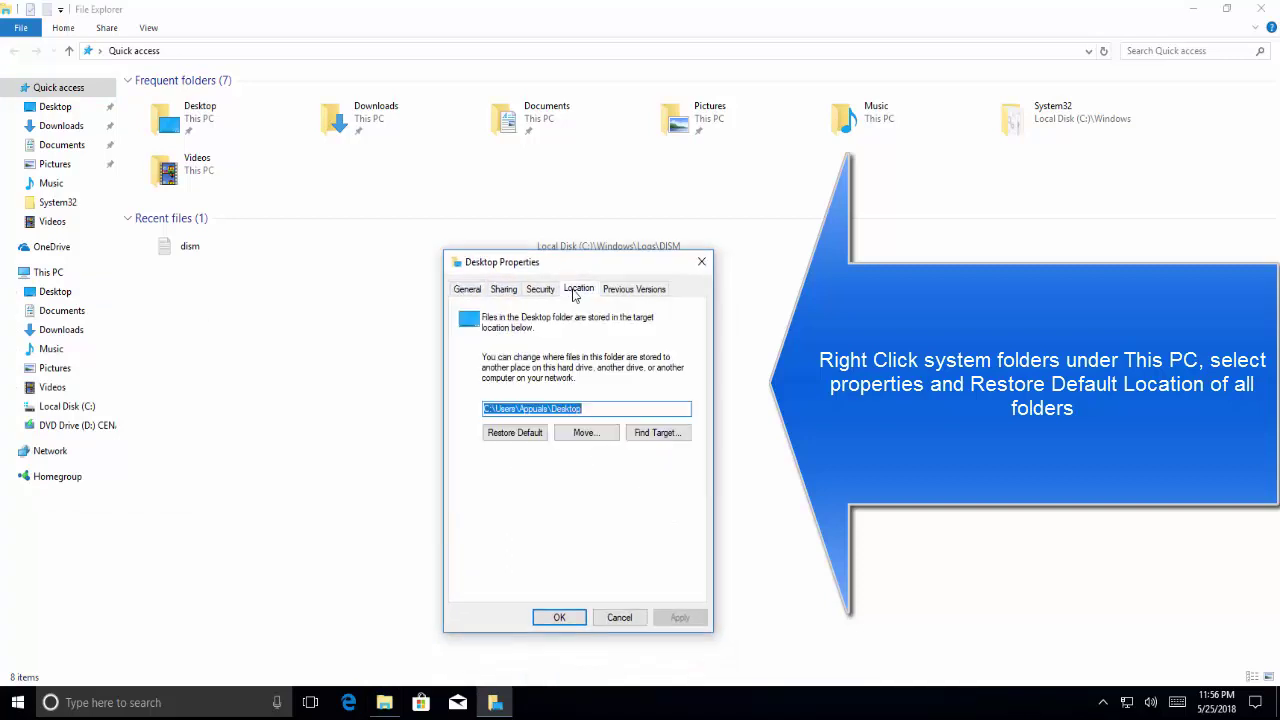
click(528, 410)
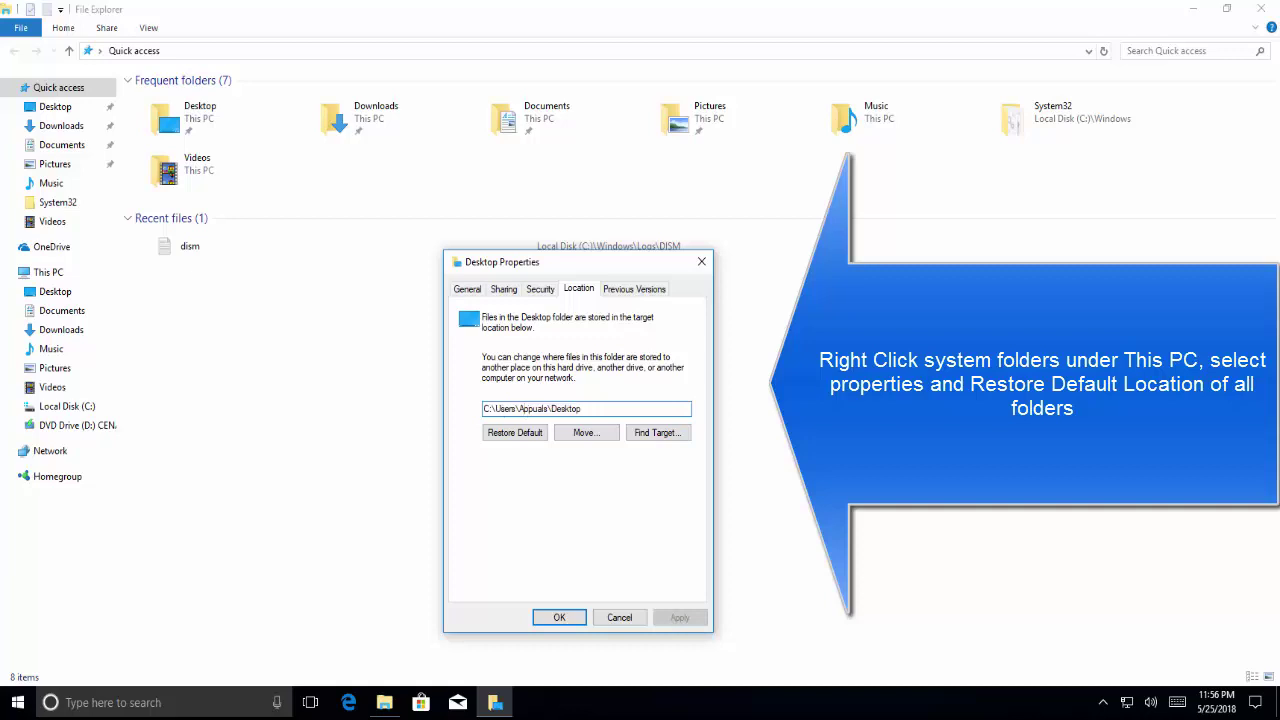
click(521, 432)
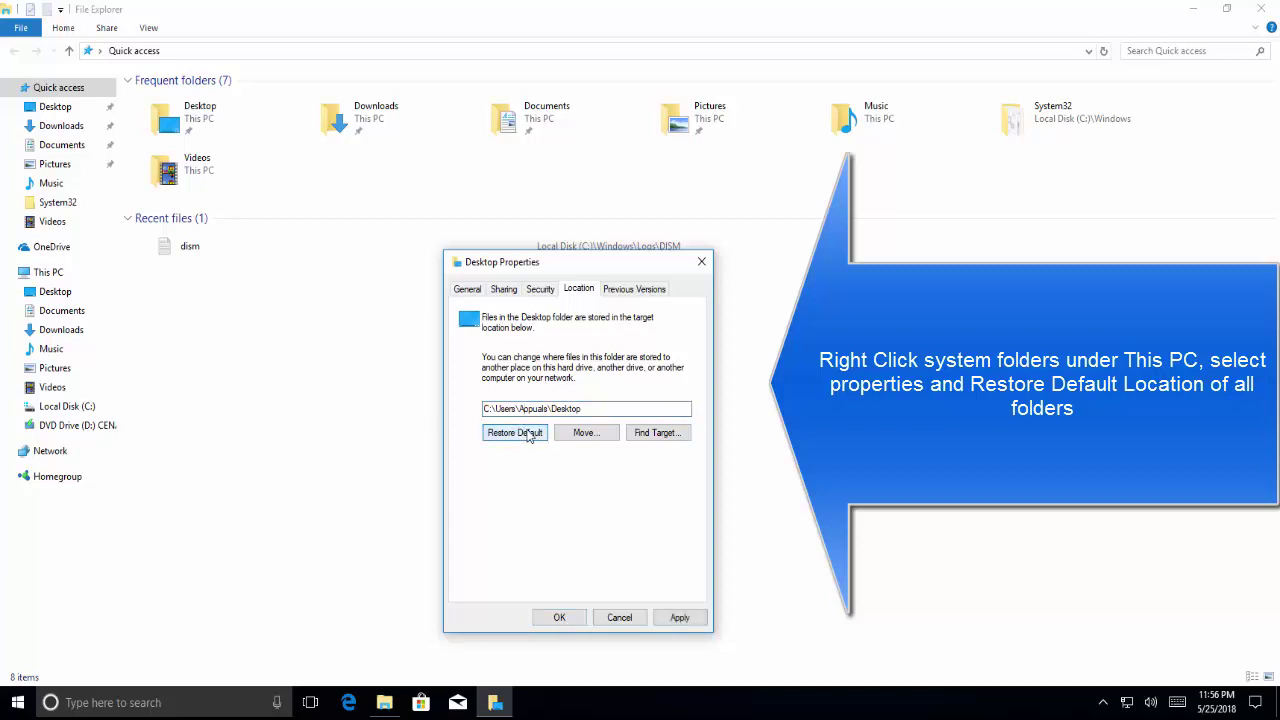
click(679, 617)
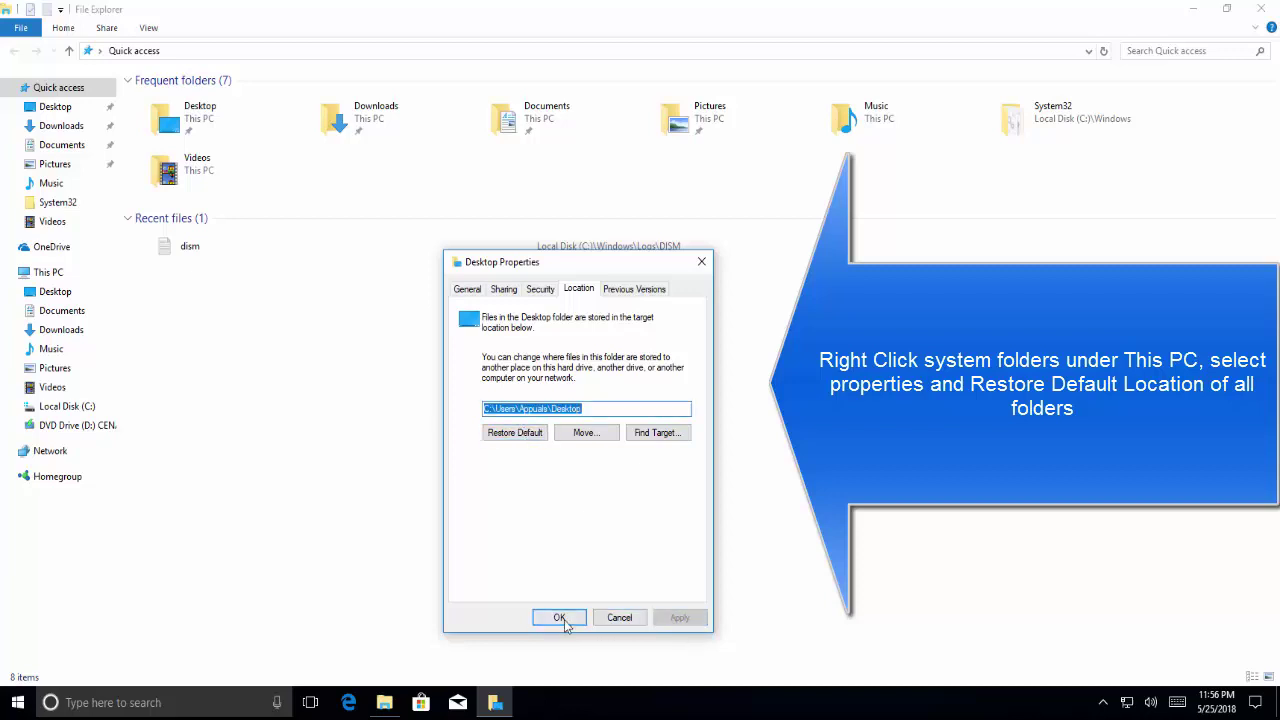
click(559, 617)
Restore the Documents and Downloads folders to their default locations.
right_click(65, 310)
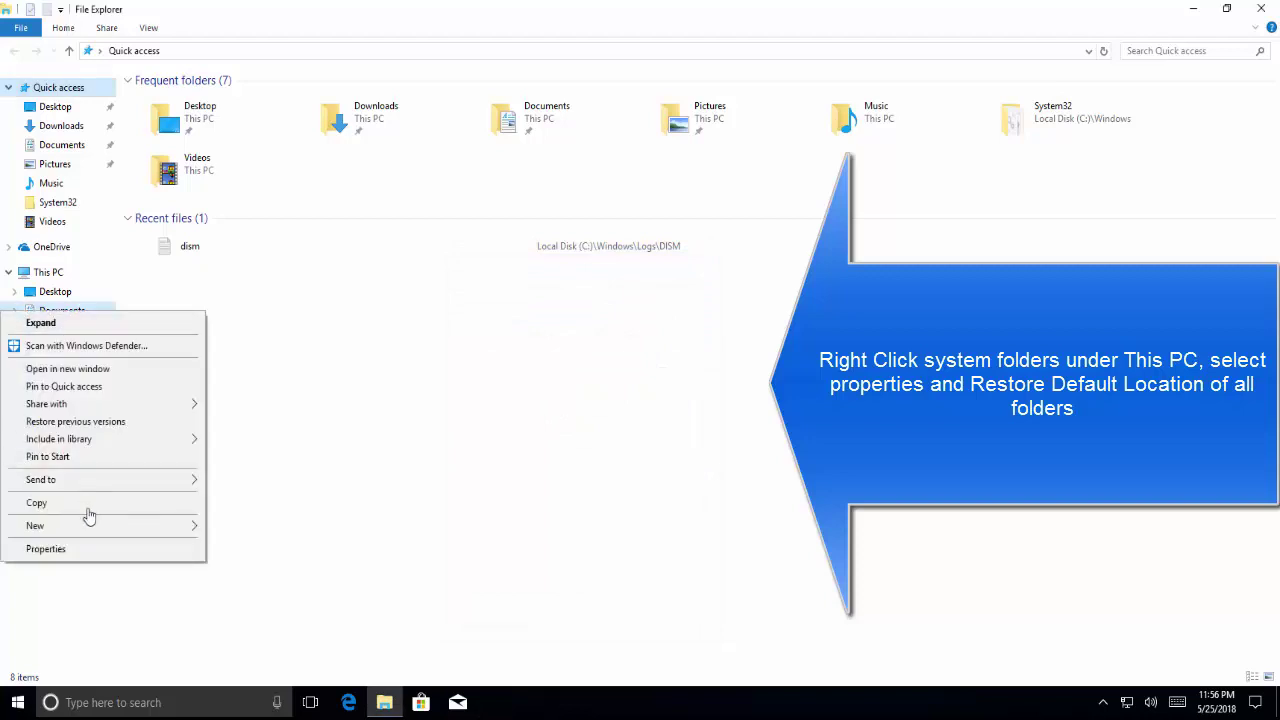
click(100, 558)
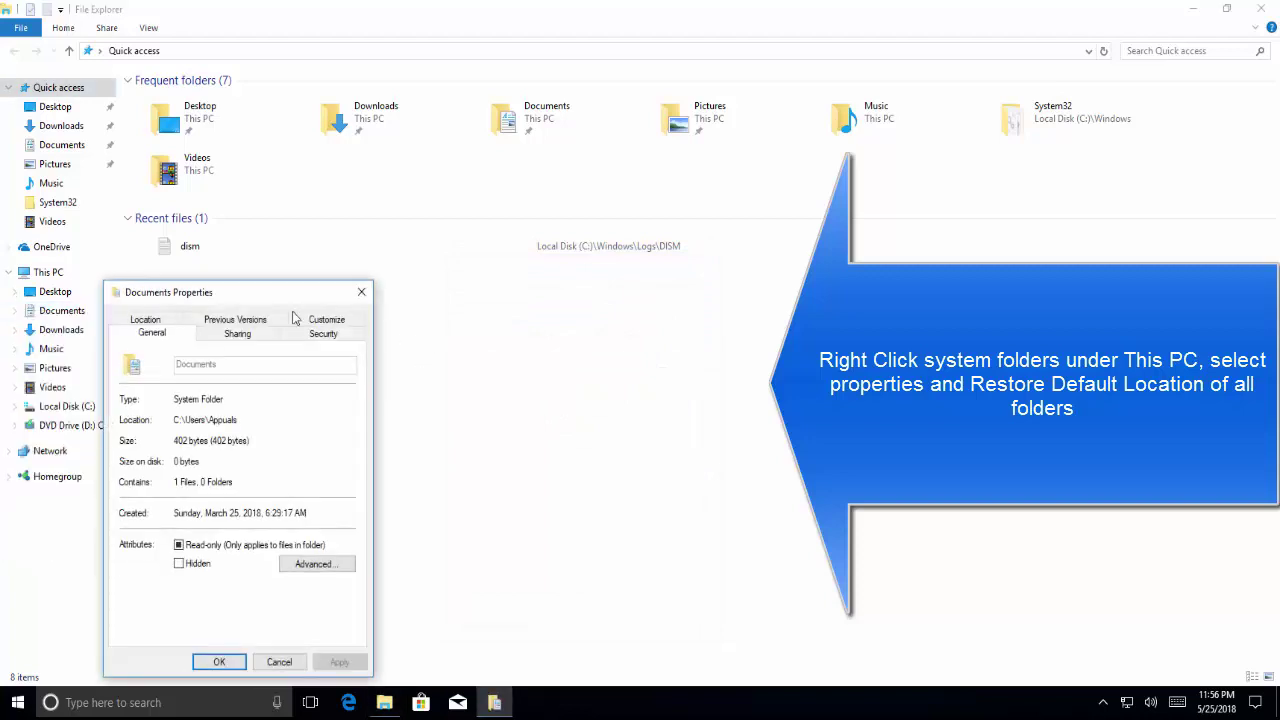
drag(207, 303, 330, 183)
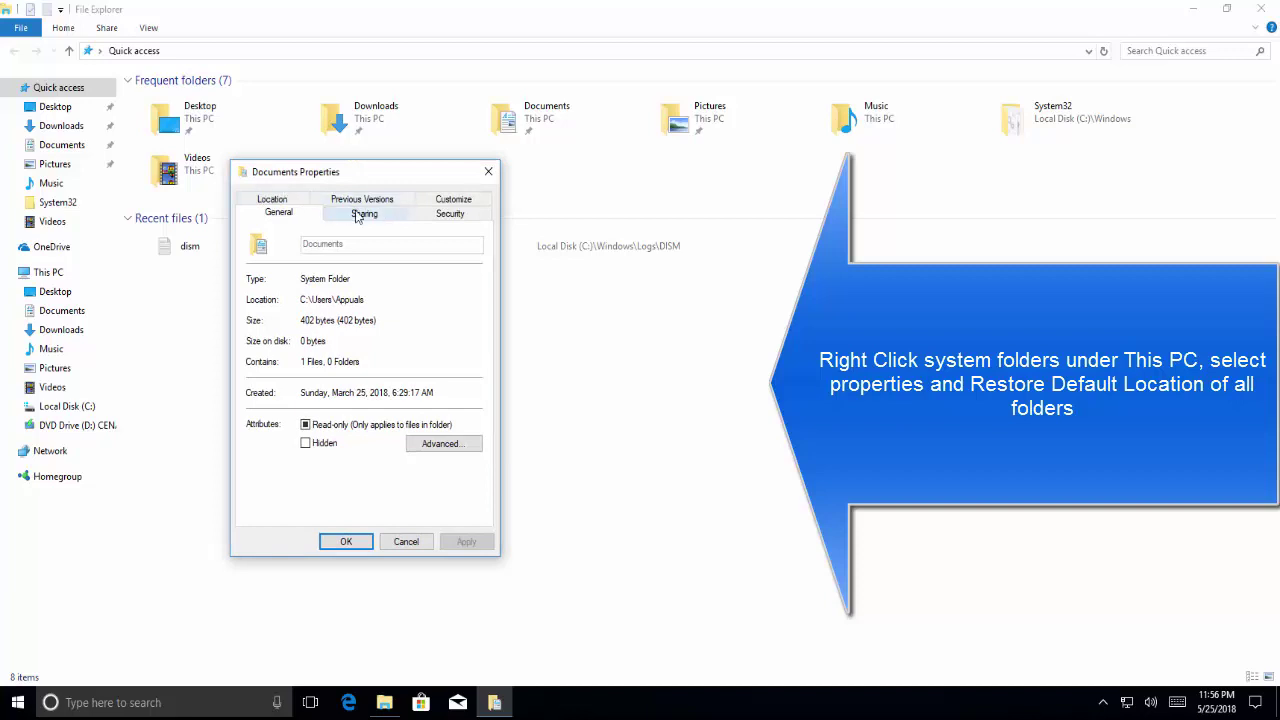
click(278, 201)
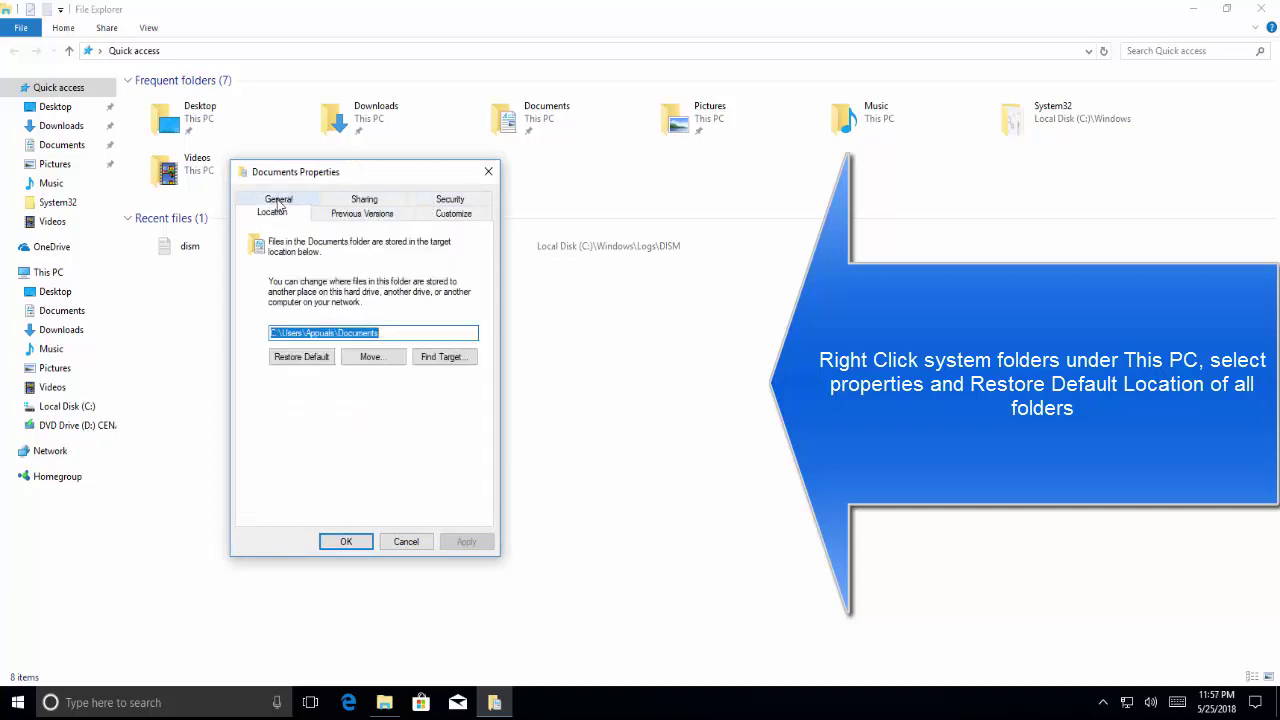
click(303, 358)
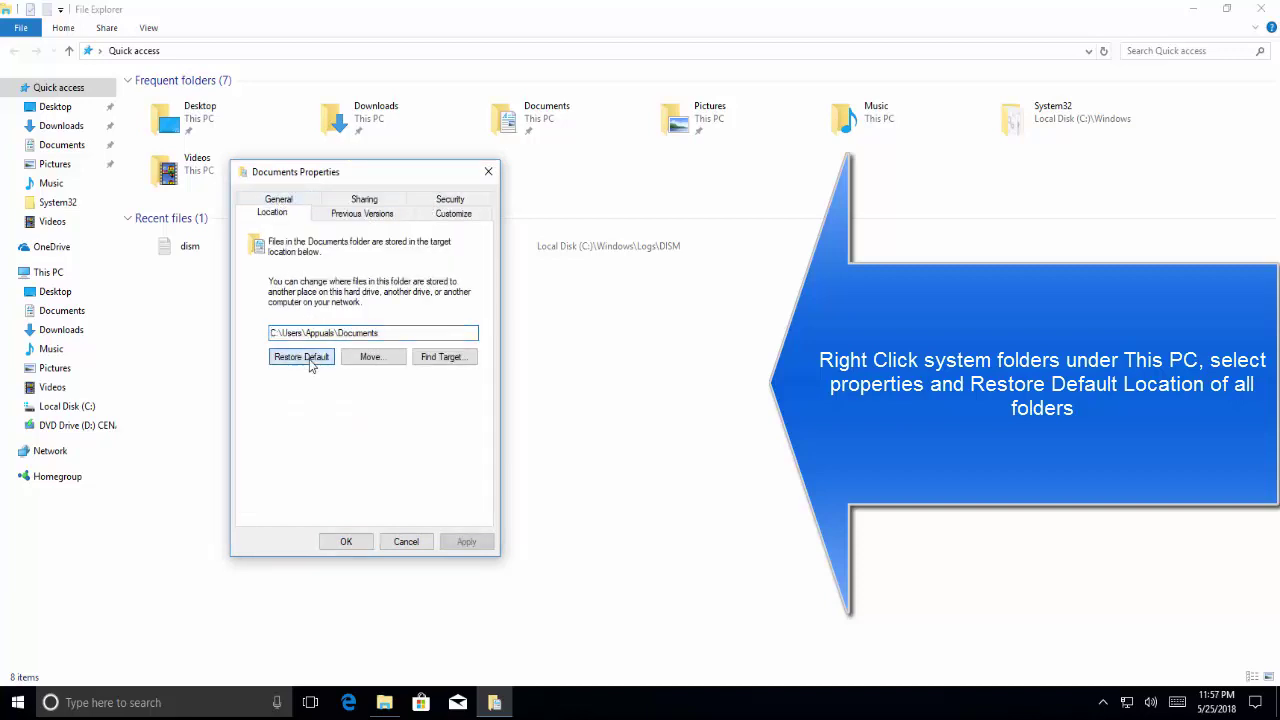
click(346, 541)
right_click(77, 333)
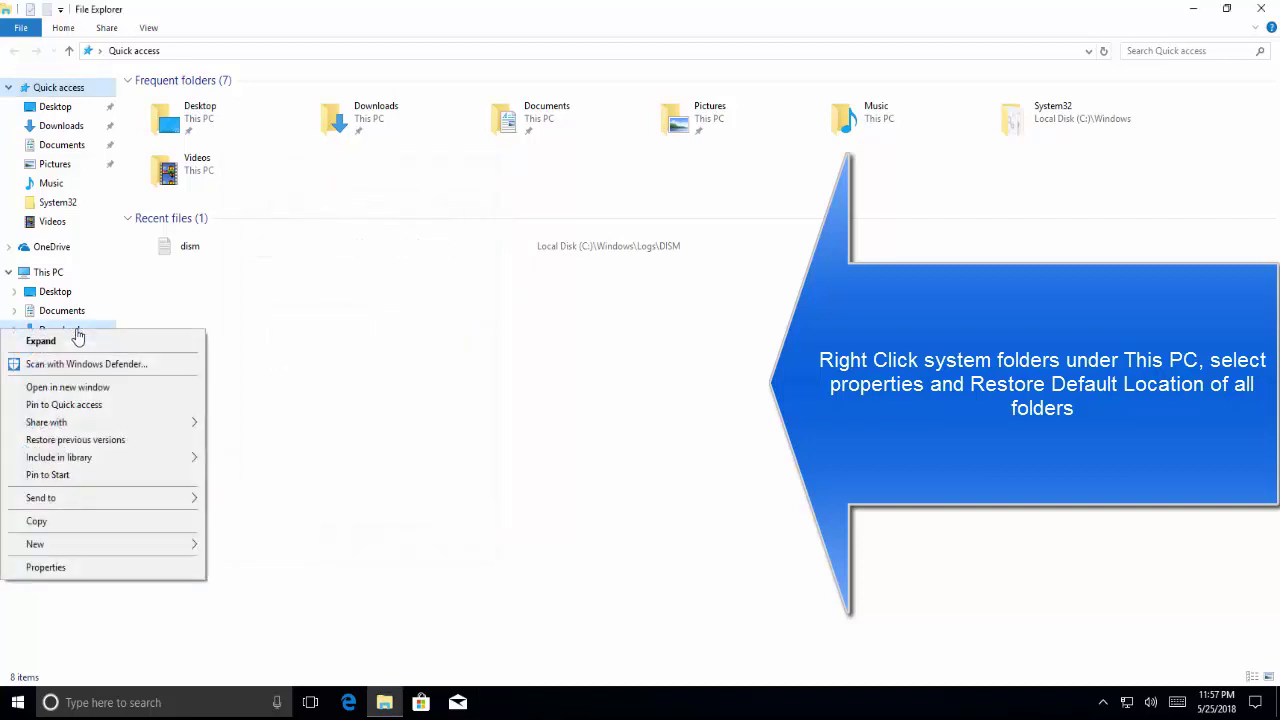
click(140, 567)
click(192, 321)
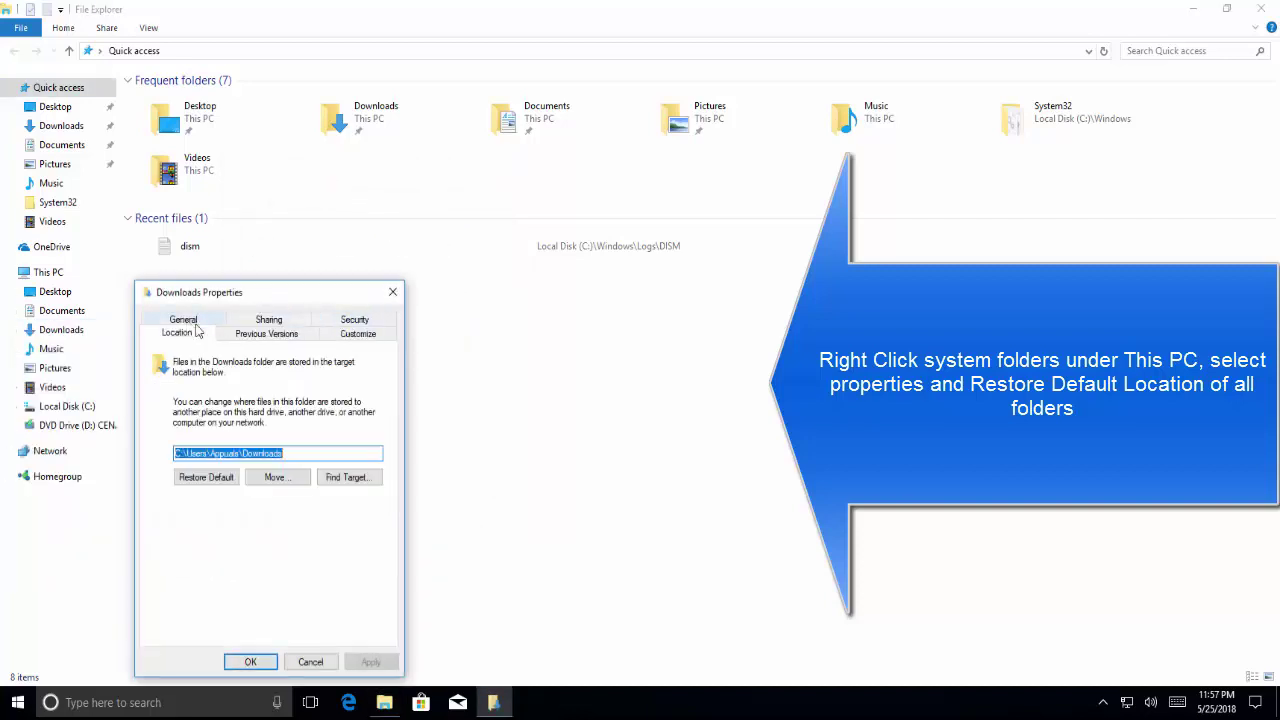
click(234, 476)
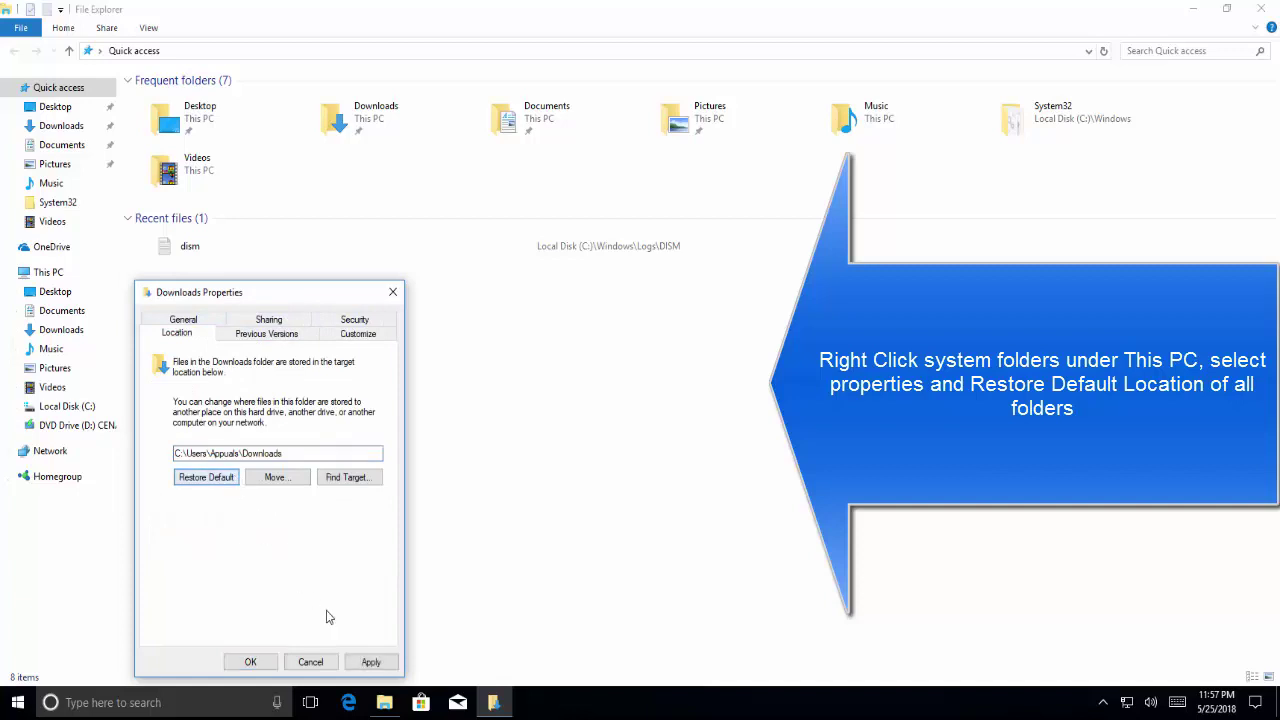
click(371, 662)
click(251, 662)
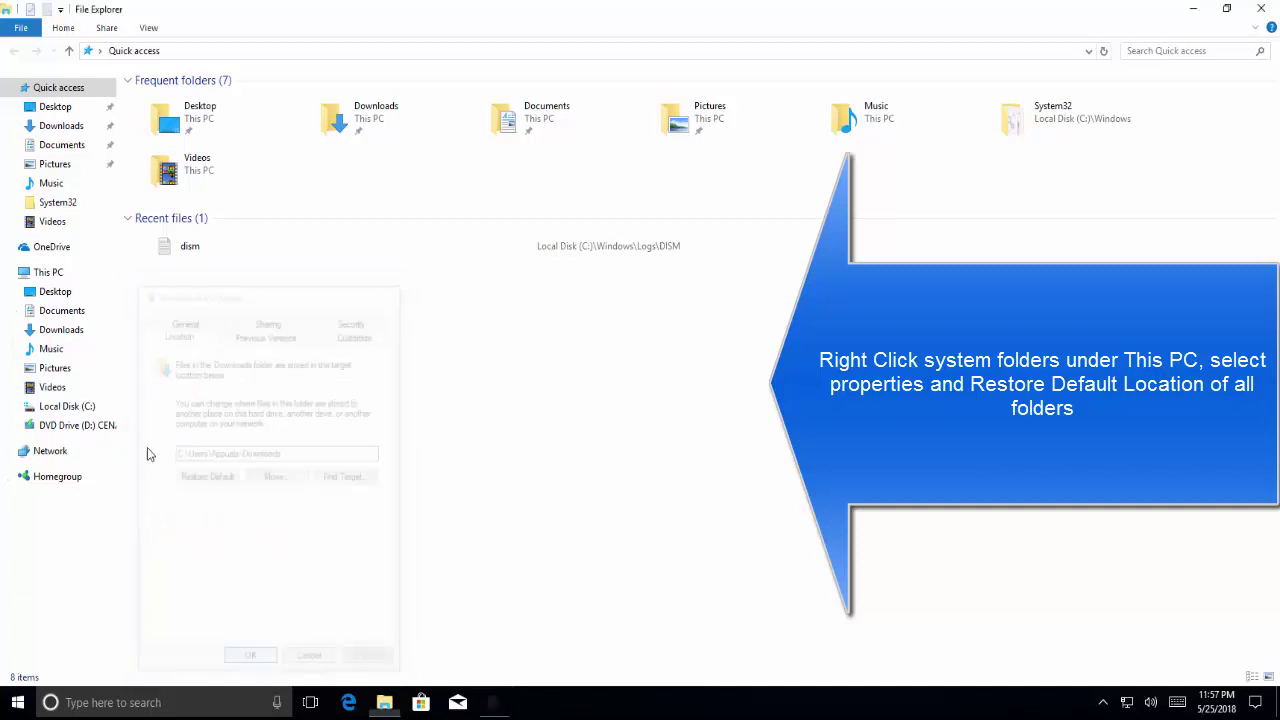
Restore the Music and Pictures folders to their default locations.
right_click(63, 355)
click(130, 586)
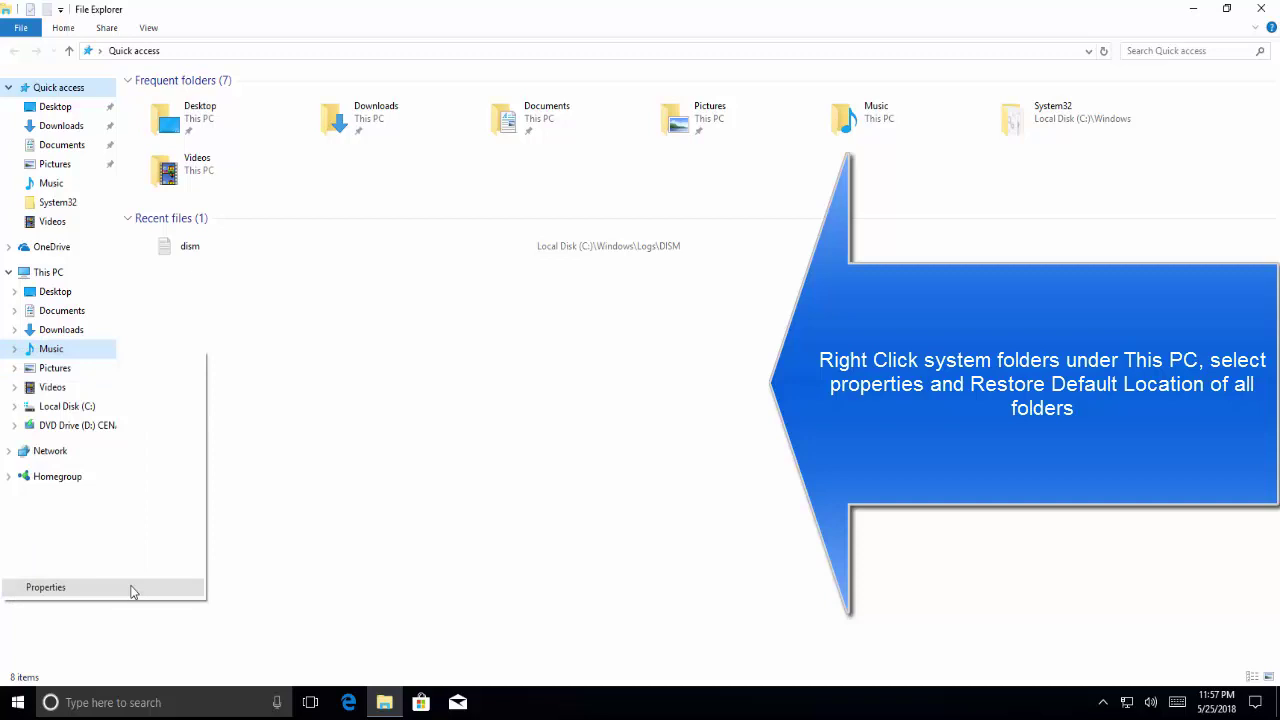
click(162, 321)
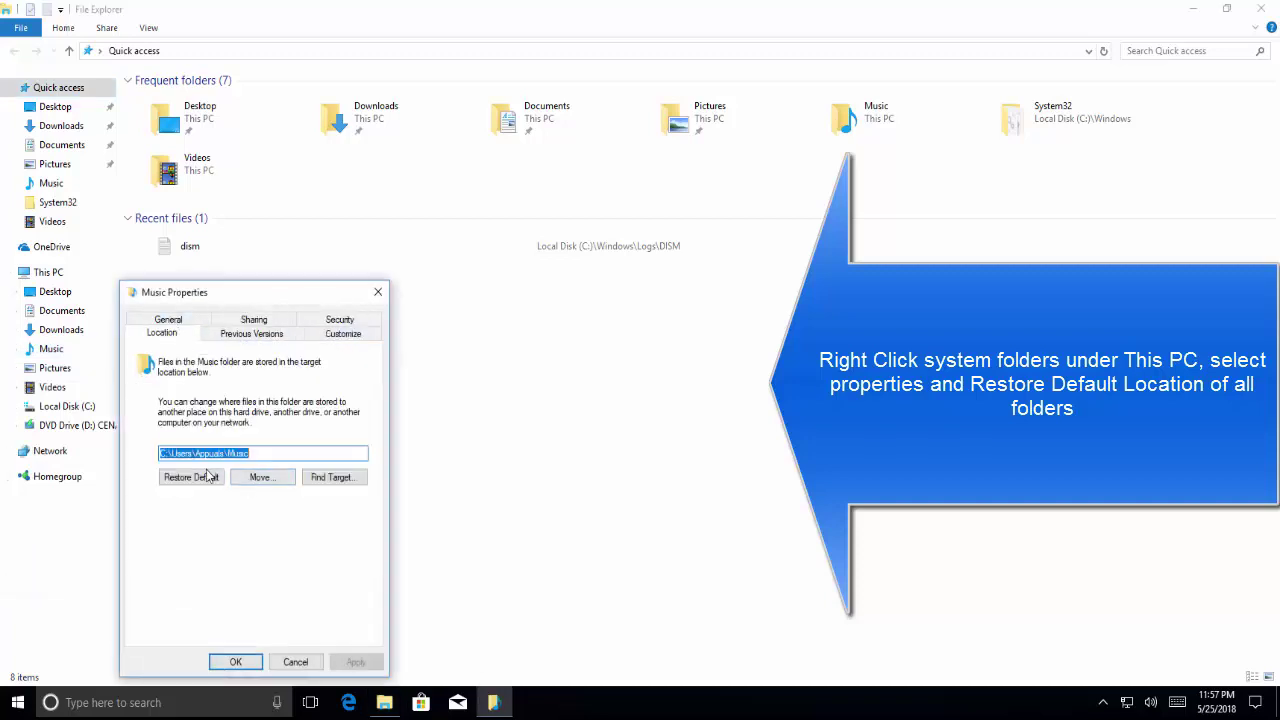
click(205, 478)
click(356, 662)
click(236, 662)
right_click(57, 368)
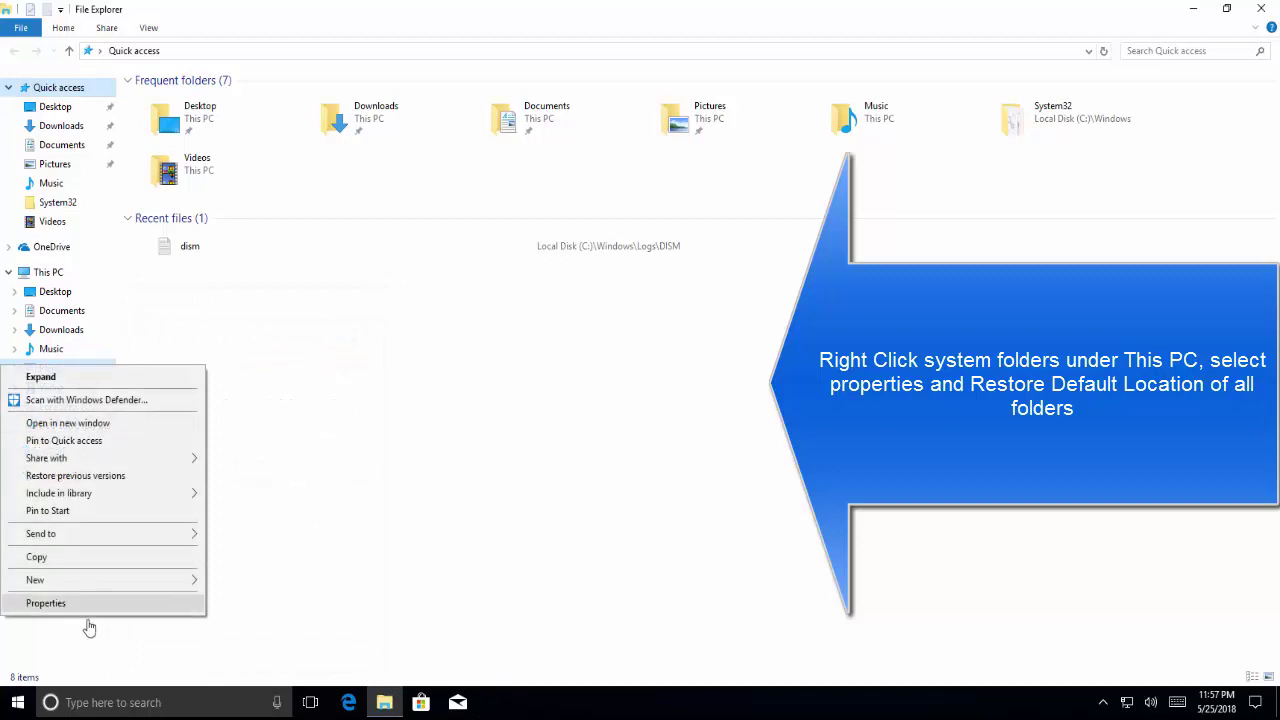
click(46, 603)
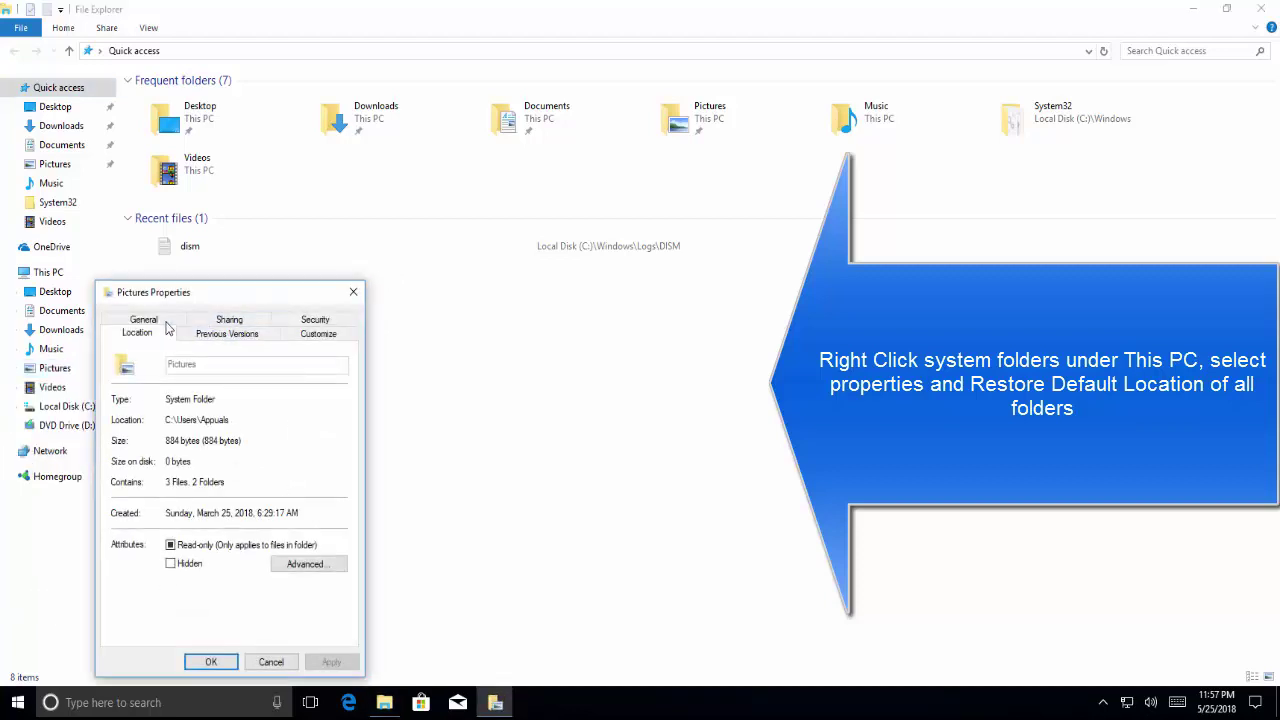
click(168, 328)
click(178, 478)
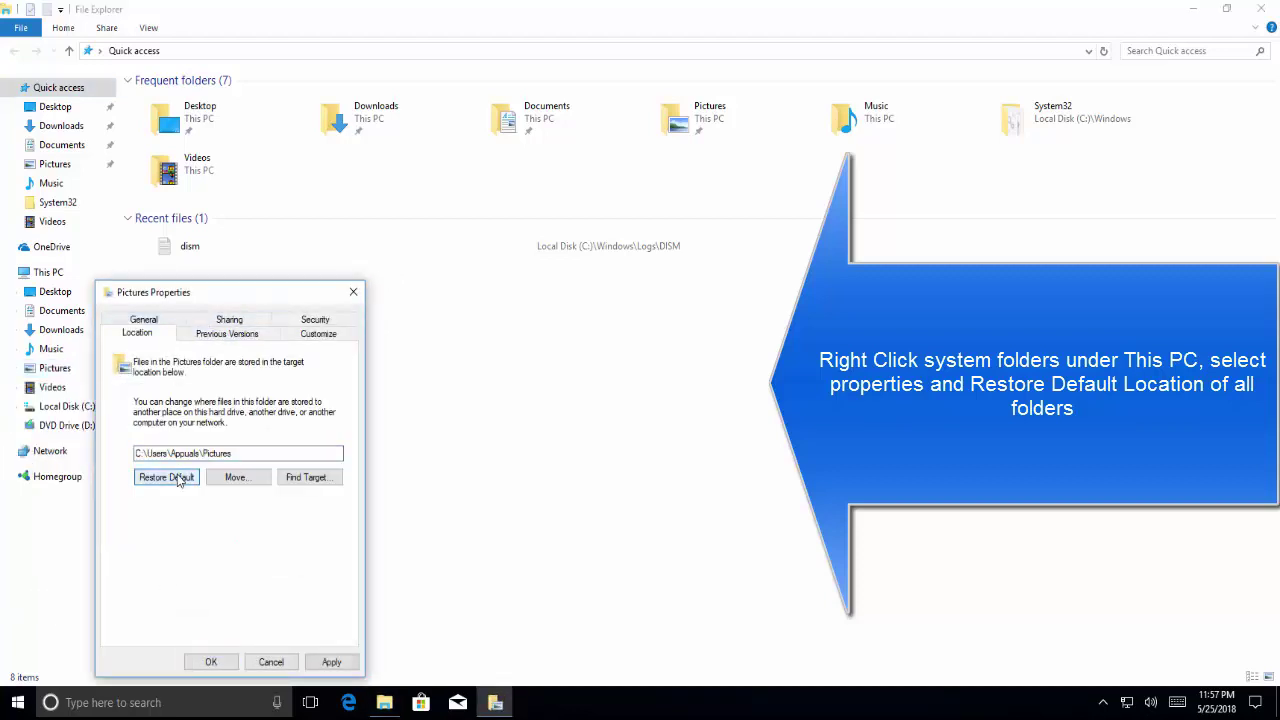
click(331, 662)
click(211, 662)
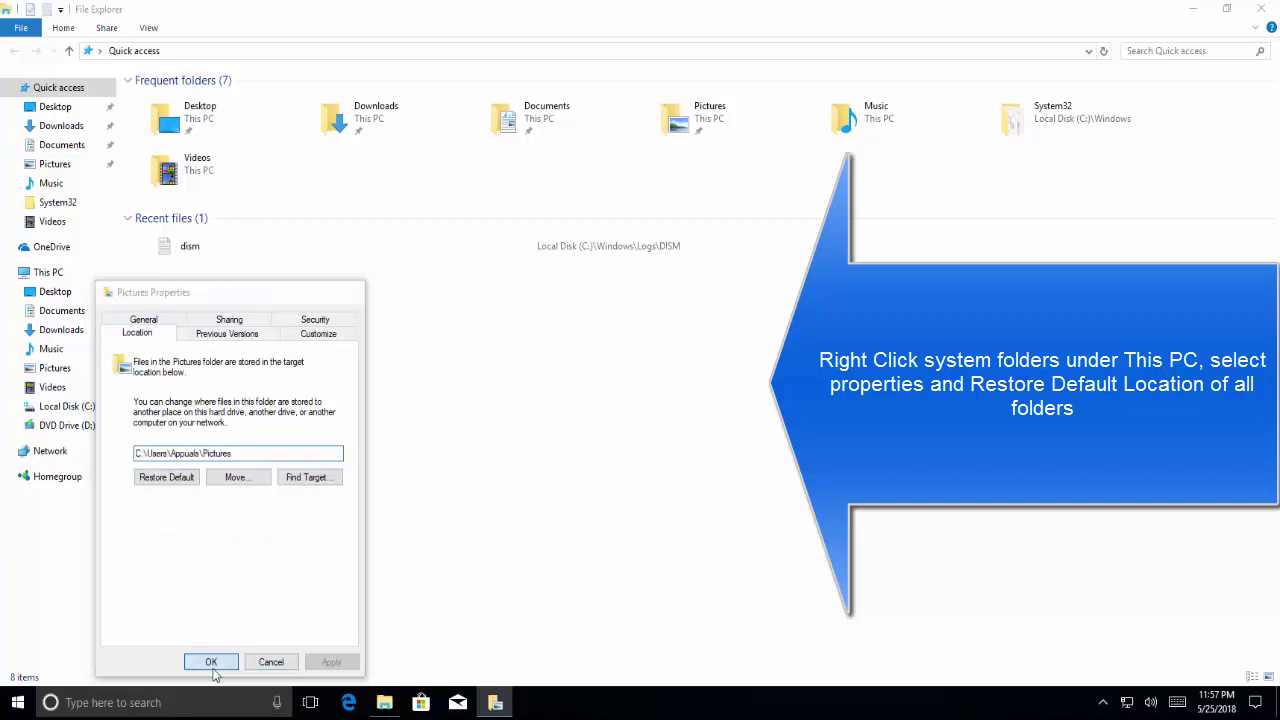
Restore the Videos folder to its default location and apply.
right_click(78, 390)
click(138, 618)
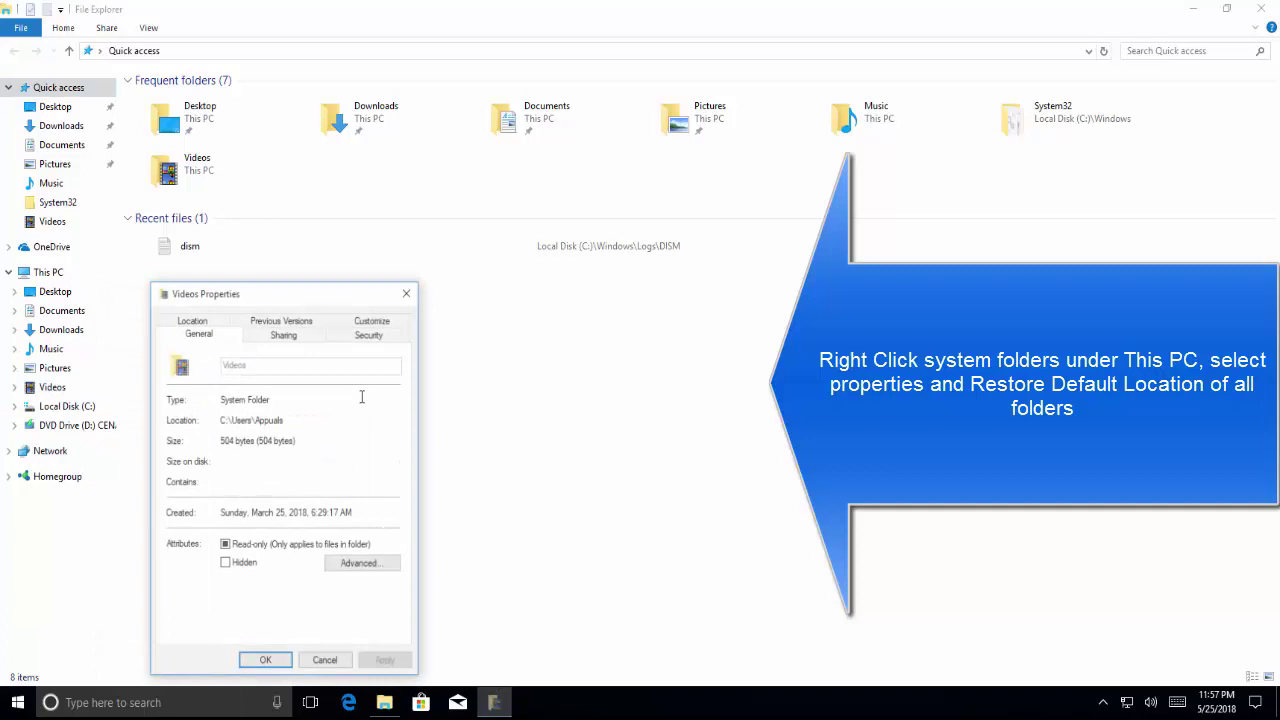
click(192, 321)
click(221, 477)
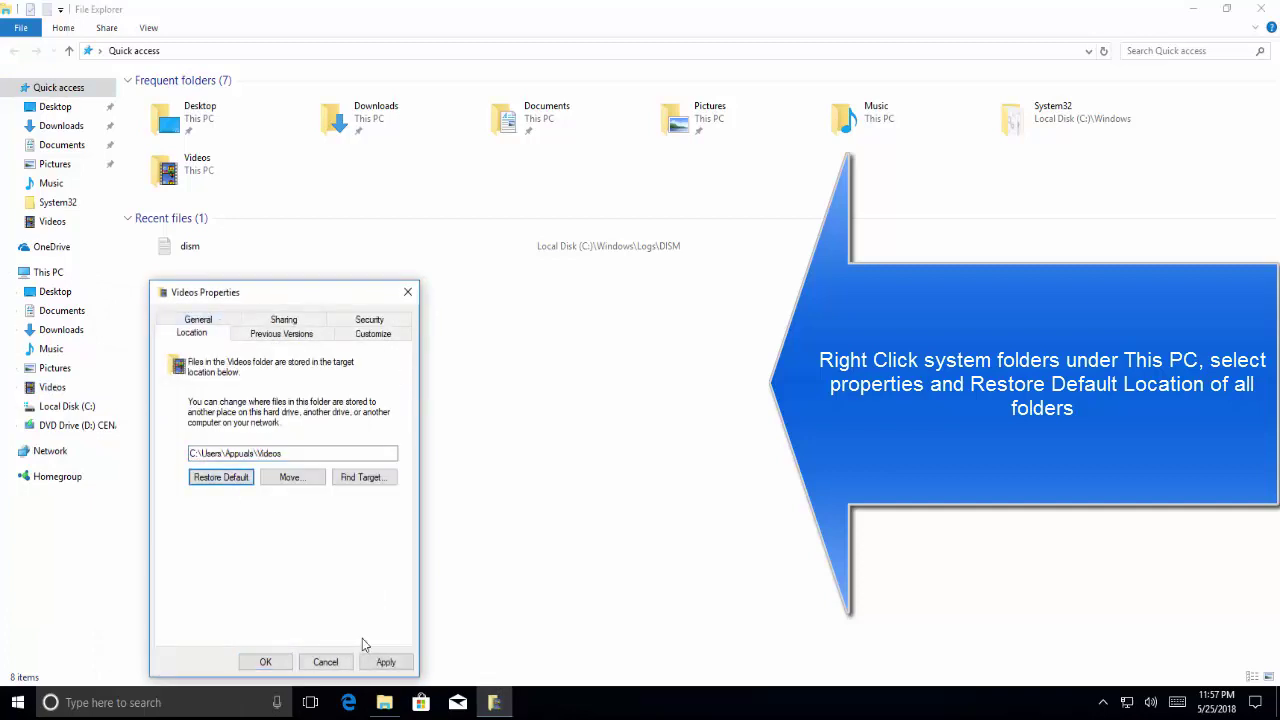
click(386, 662)
click(265, 662)
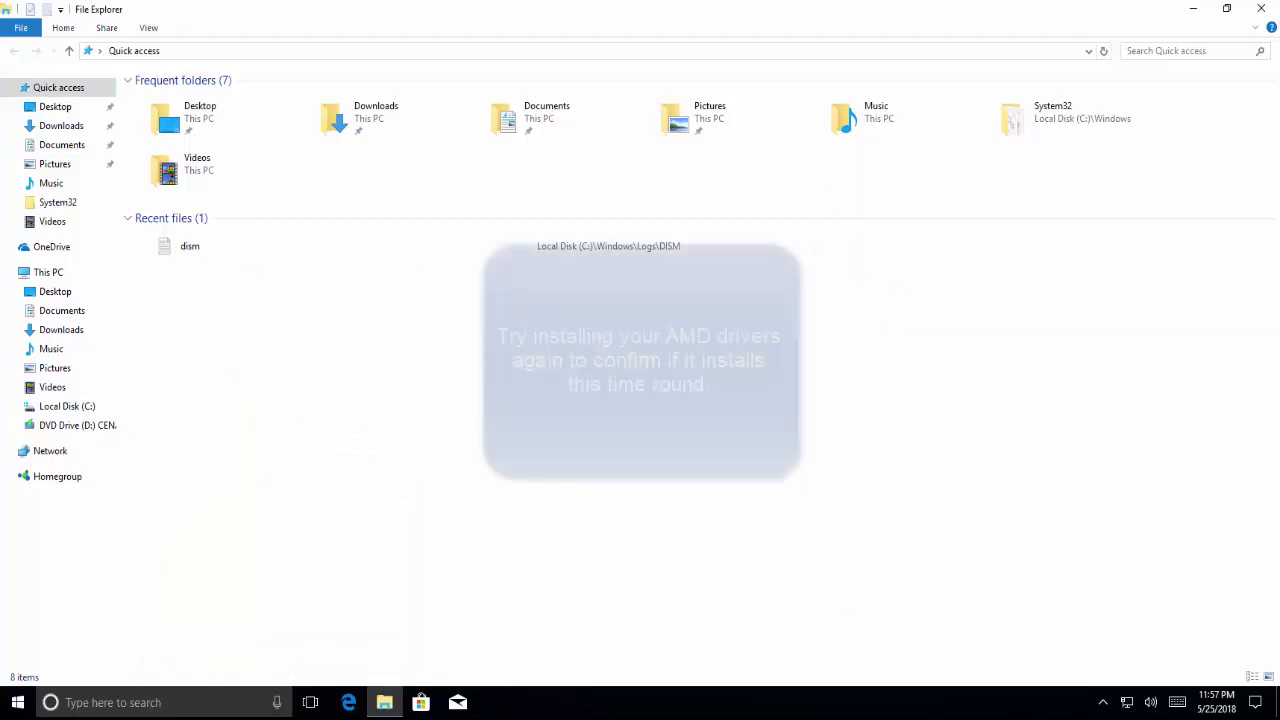
Close the File Explorer window.
click(1260, 10)
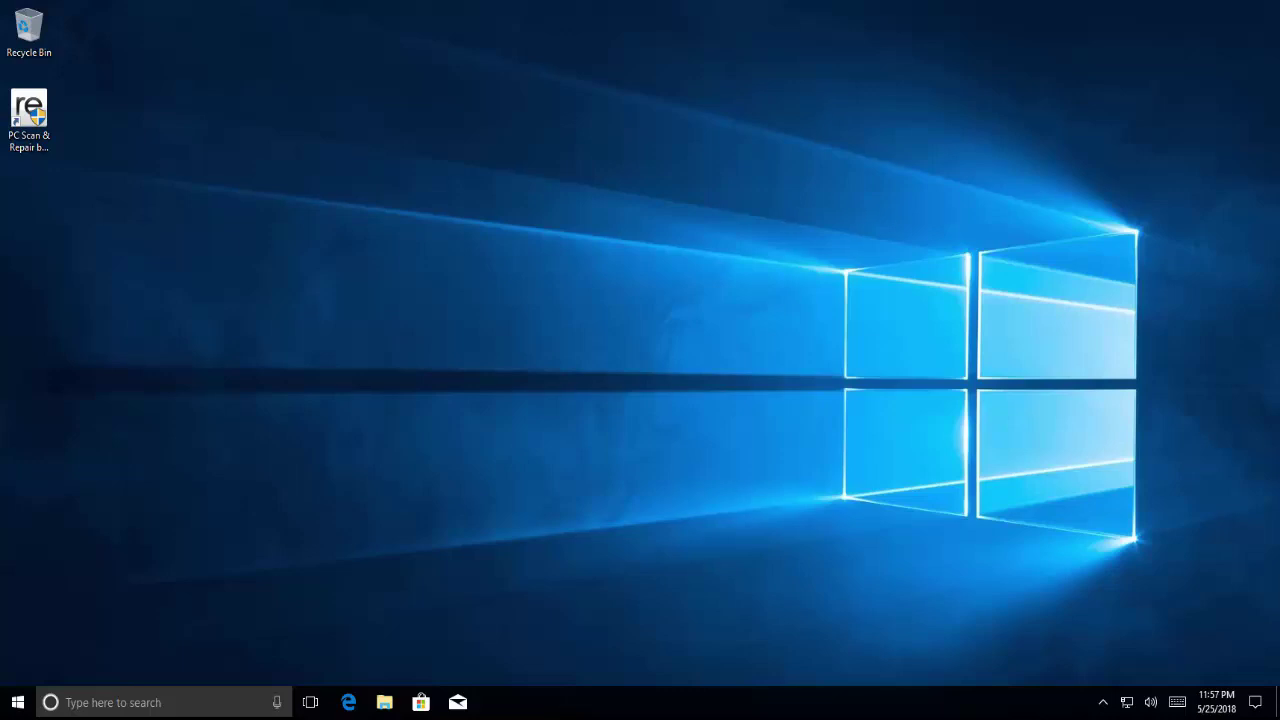
Launch Microsoft Edge from the taskbar to reach support.amd.com/en-us/download.
click(349, 701)
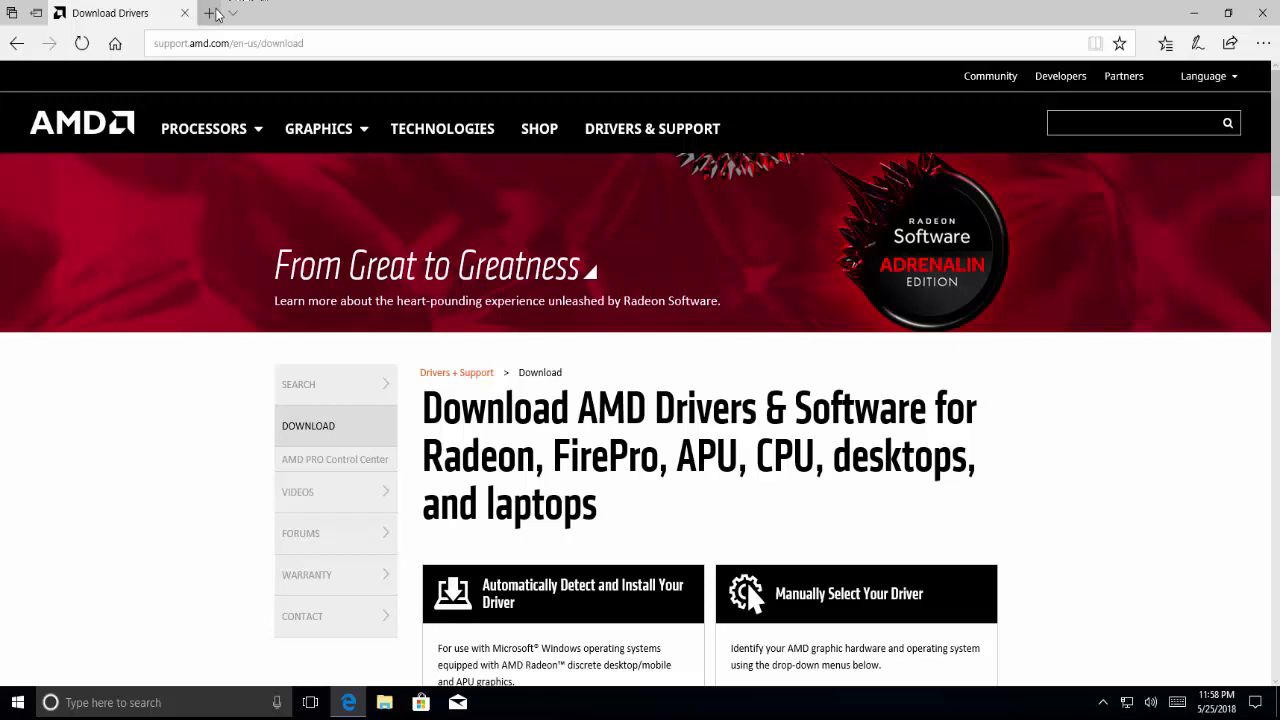
Open the AMD Clean Uninstall Utility page in a new tab and save the utility download.
click(214, 13)
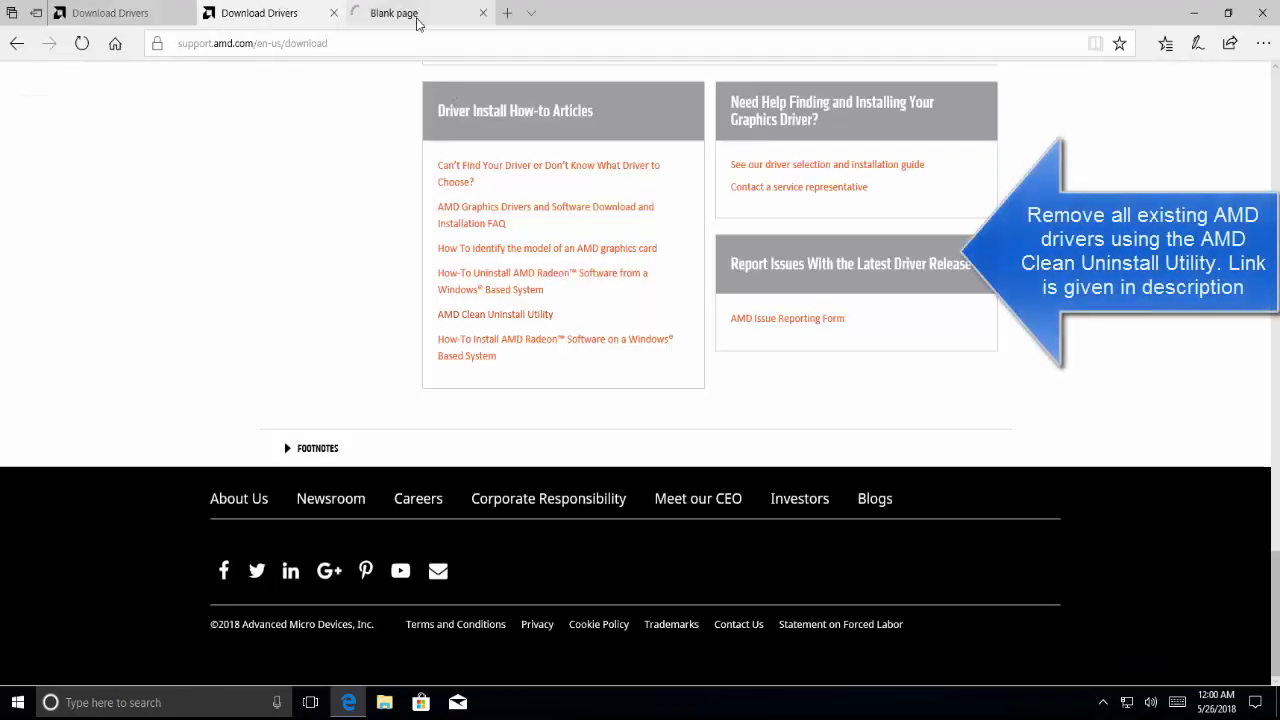
click(414, 16)
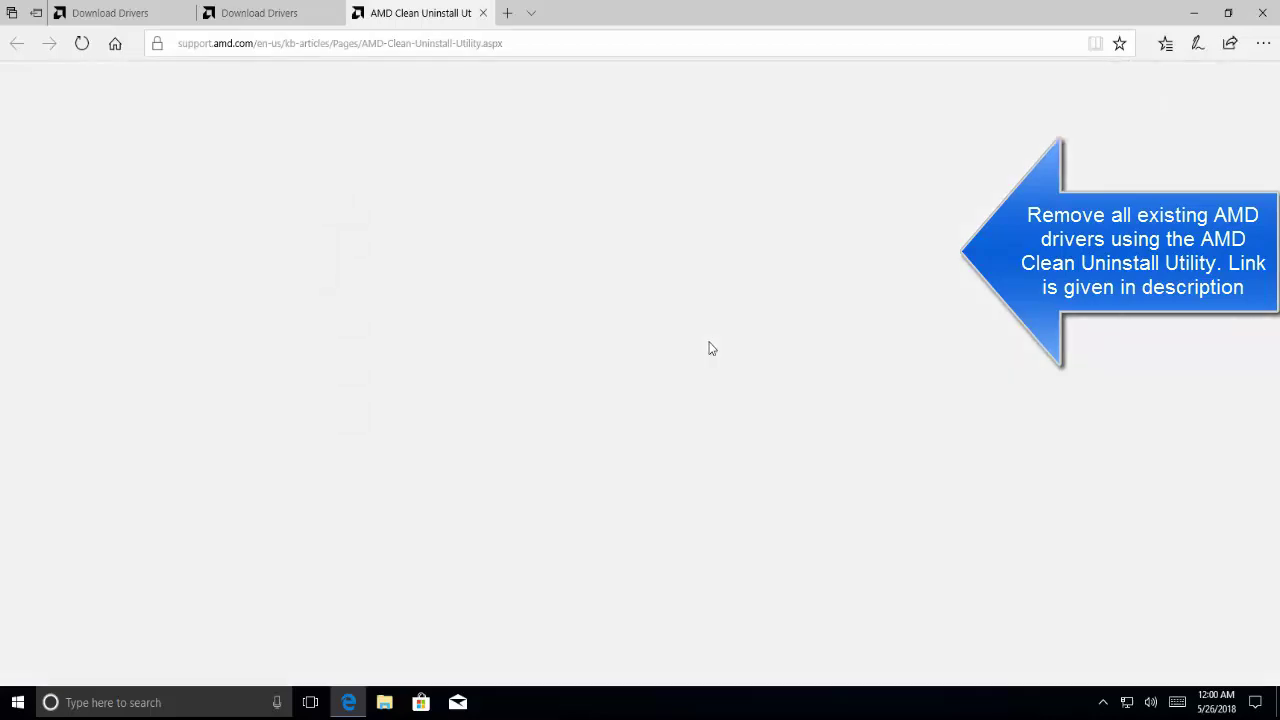
scroll(655, 365, down, 1)
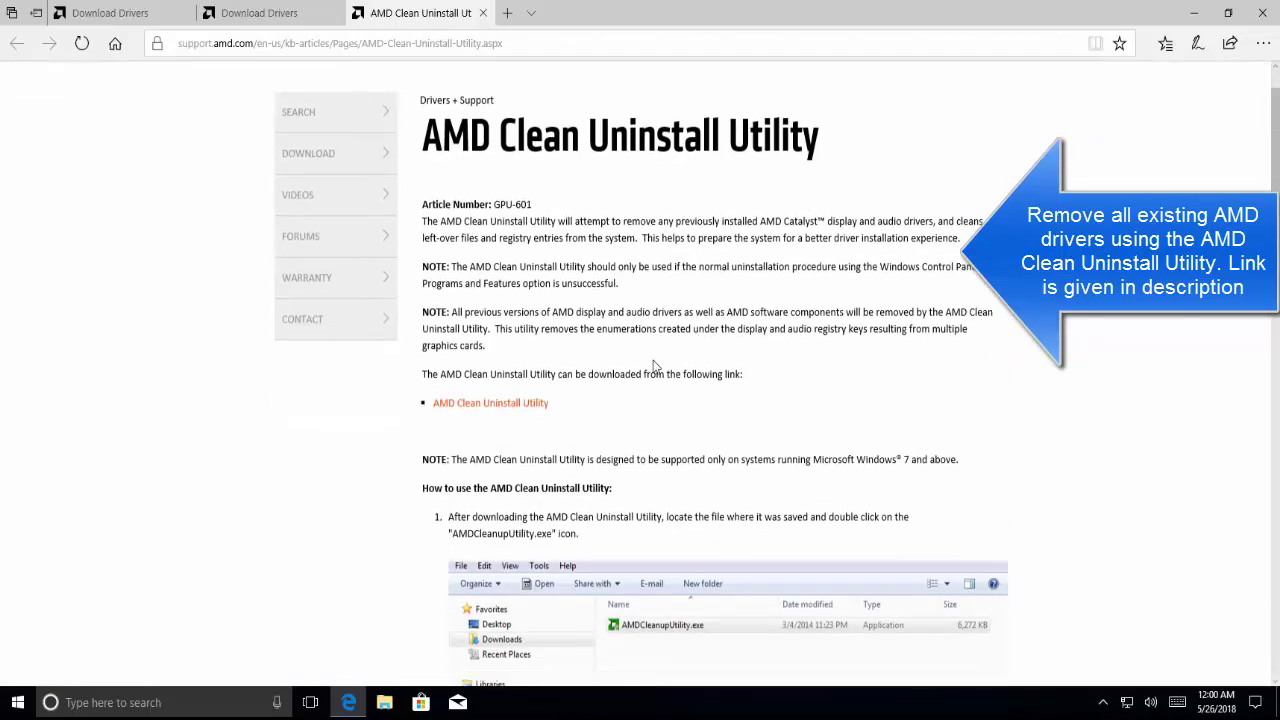
click(518, 404)
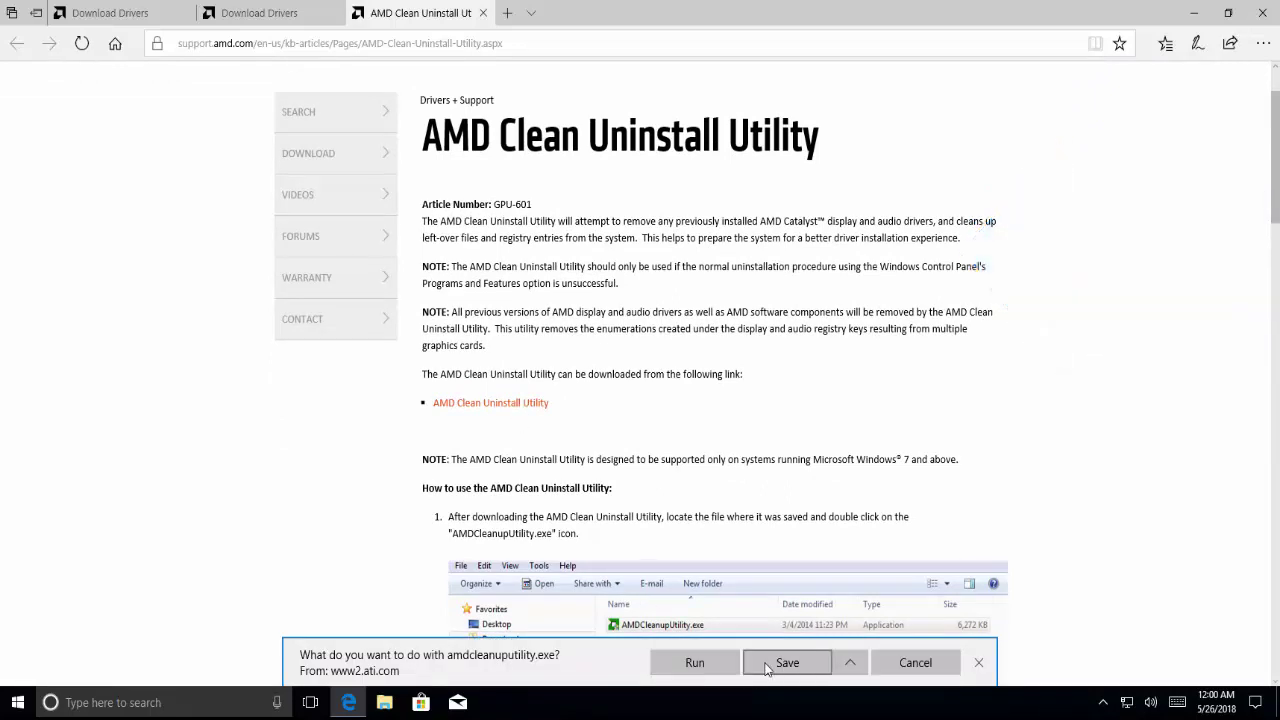
click(767, 665)
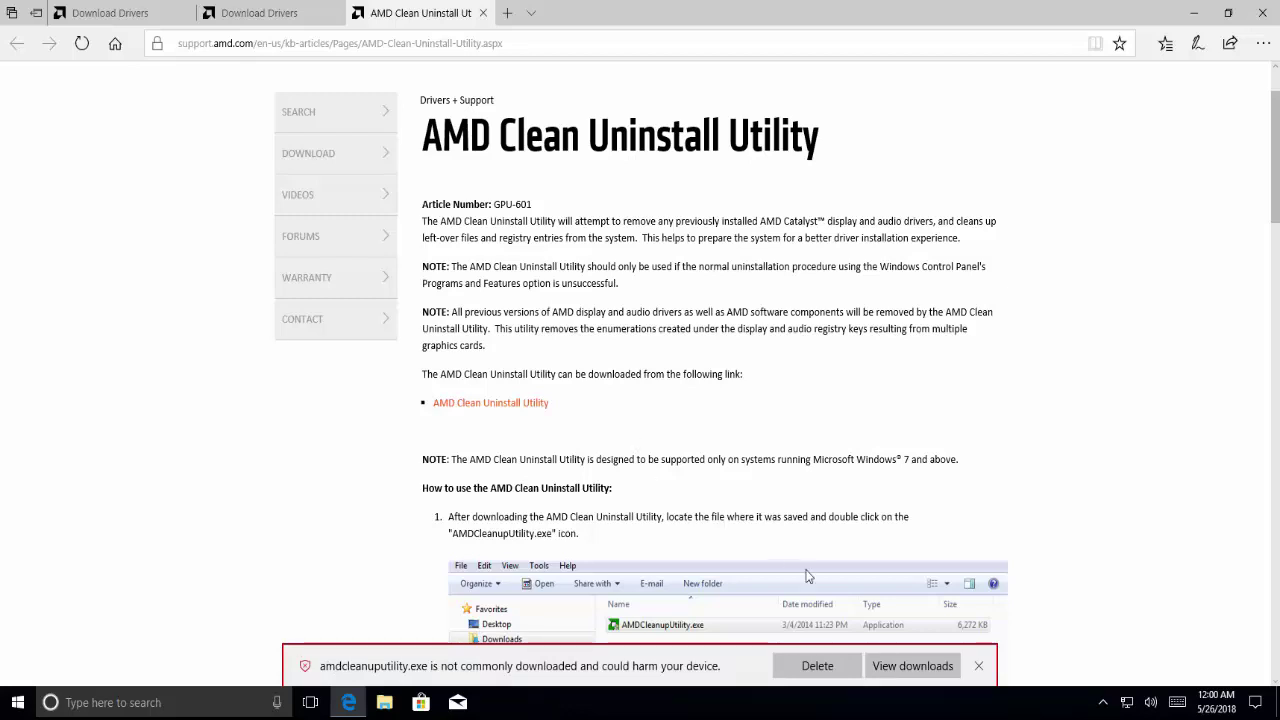
Run the blocked download anyway, bypassing the SmartScreen warning via More info > Run anyway.
click(890, 672)
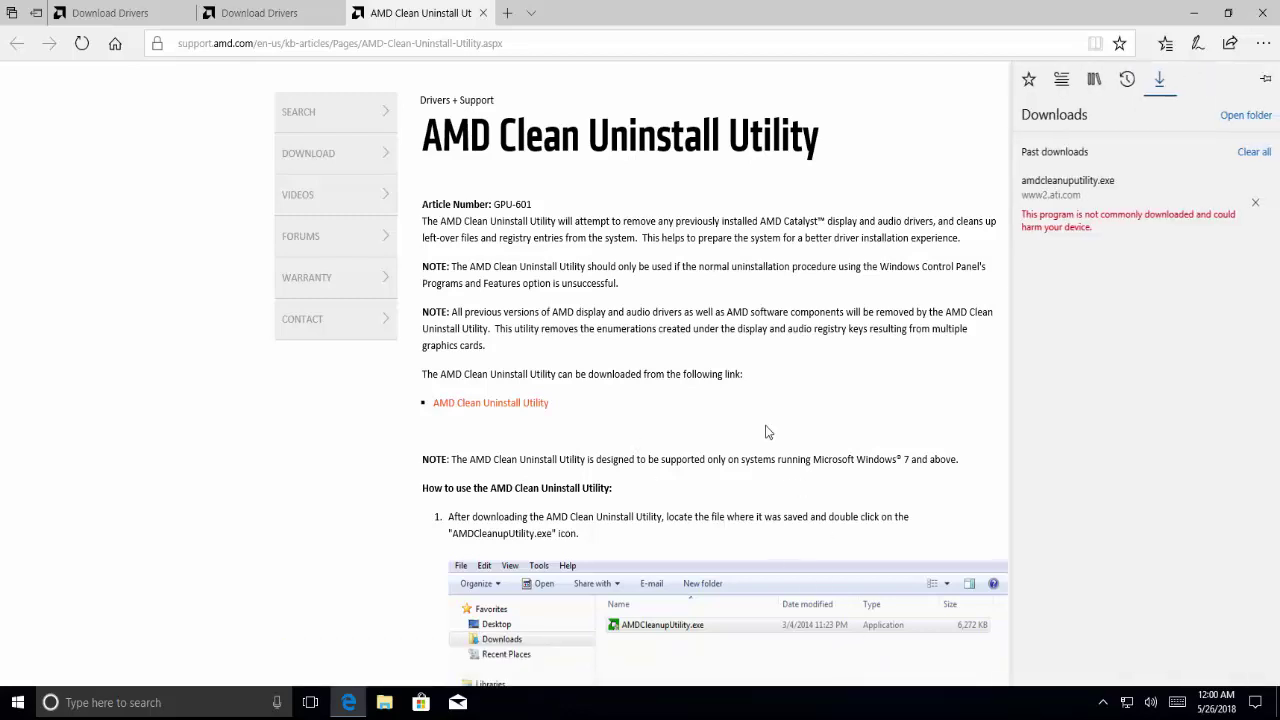
right_click(1139, 196)
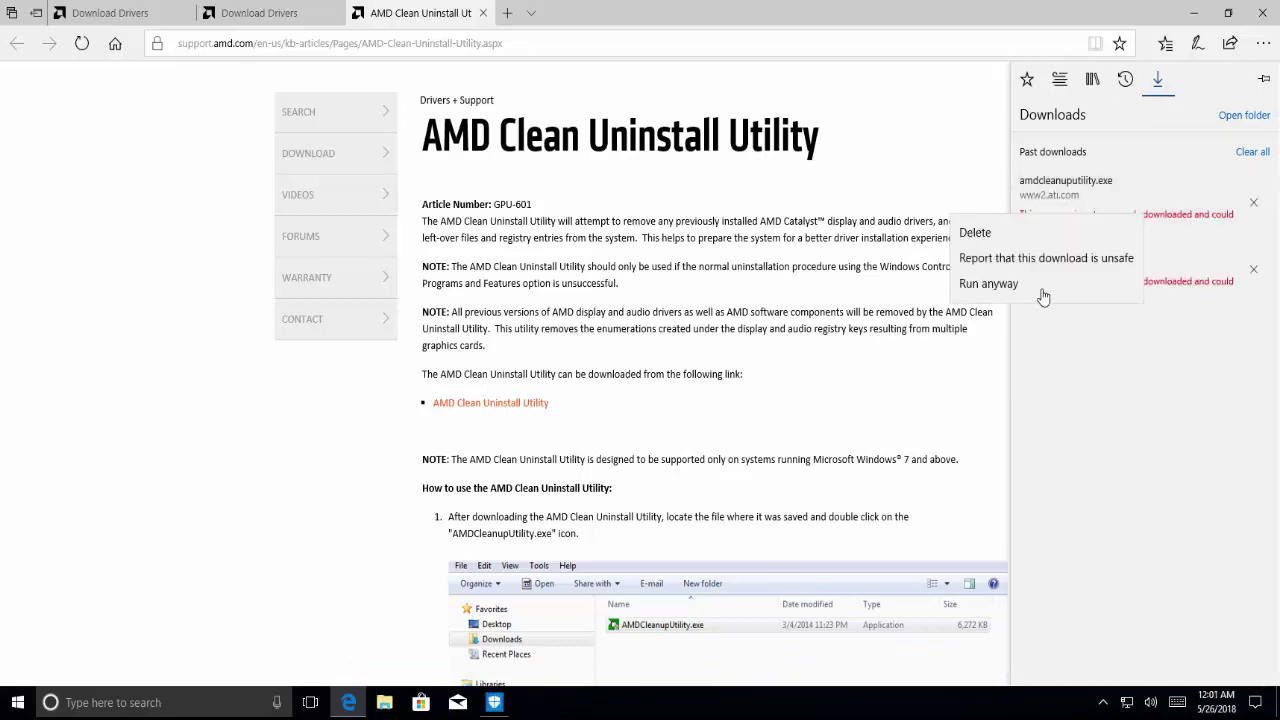
click(1043, 285)
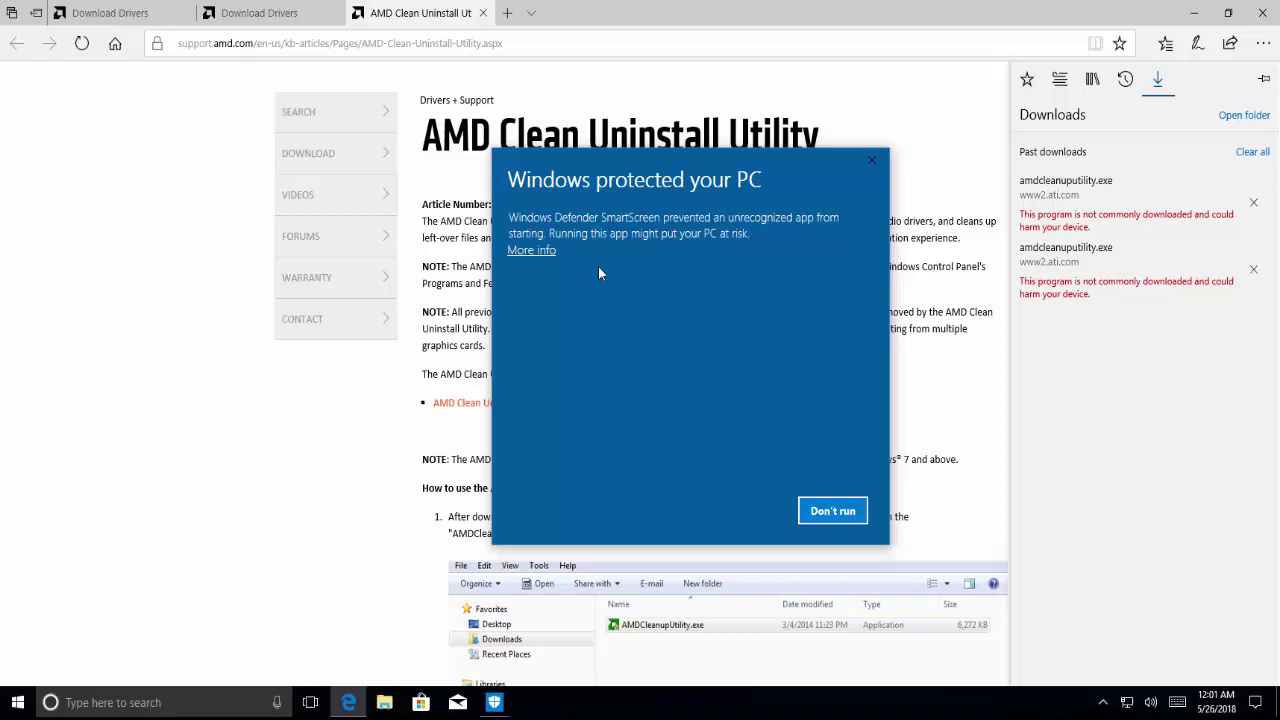
click(532, 251)
click(742, 511)
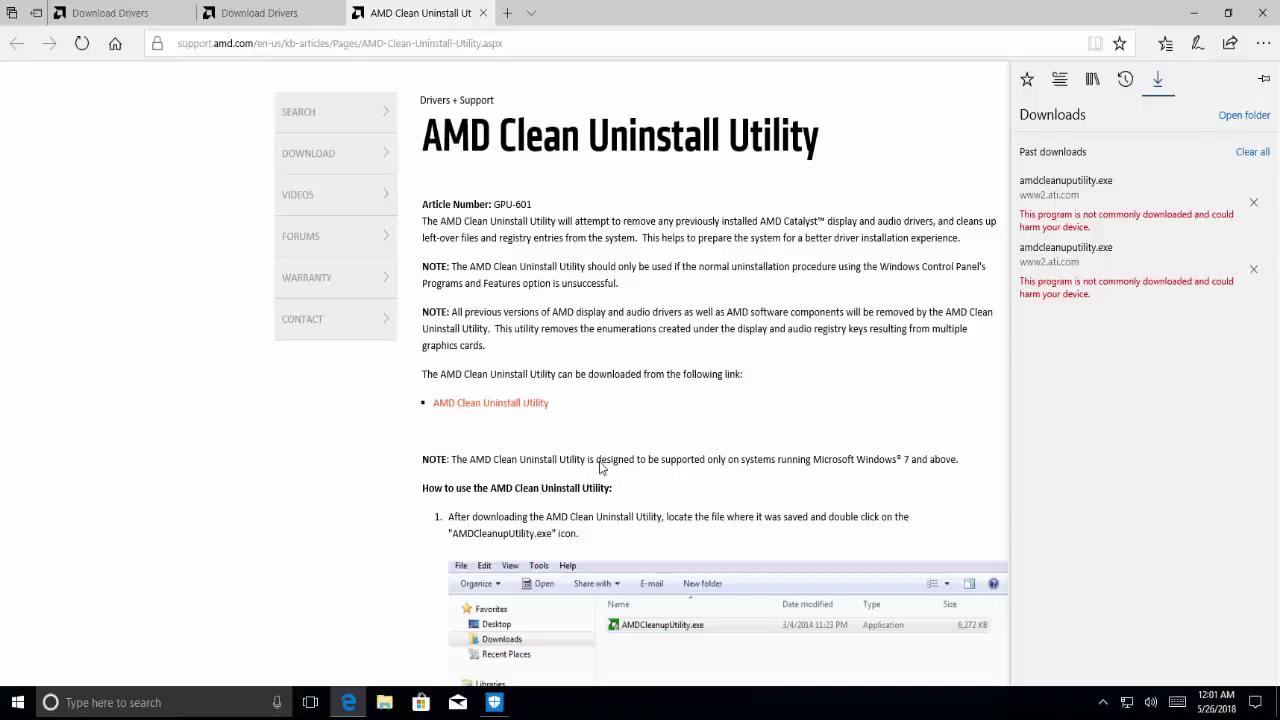
click(240, 18)
Close Edge with all its AMD tabs and cancel the AMD CleanUninstall prompt.
click(240, 14)
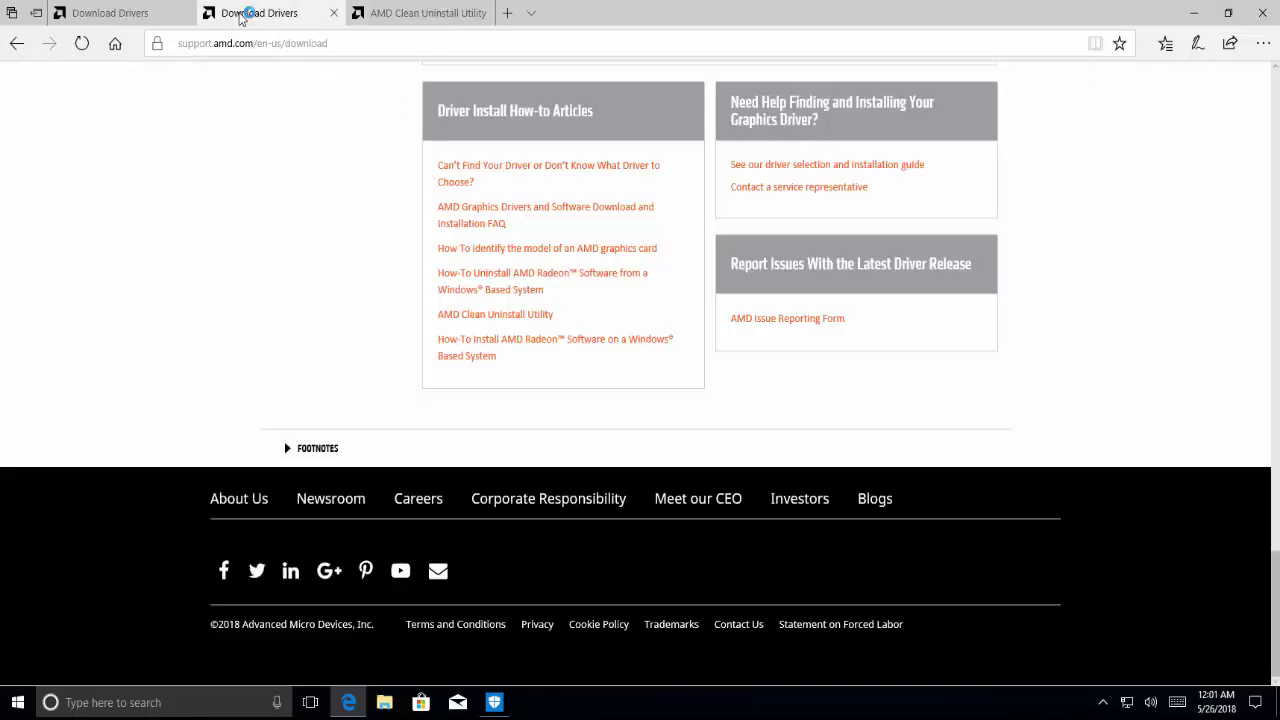
click(155, 12)
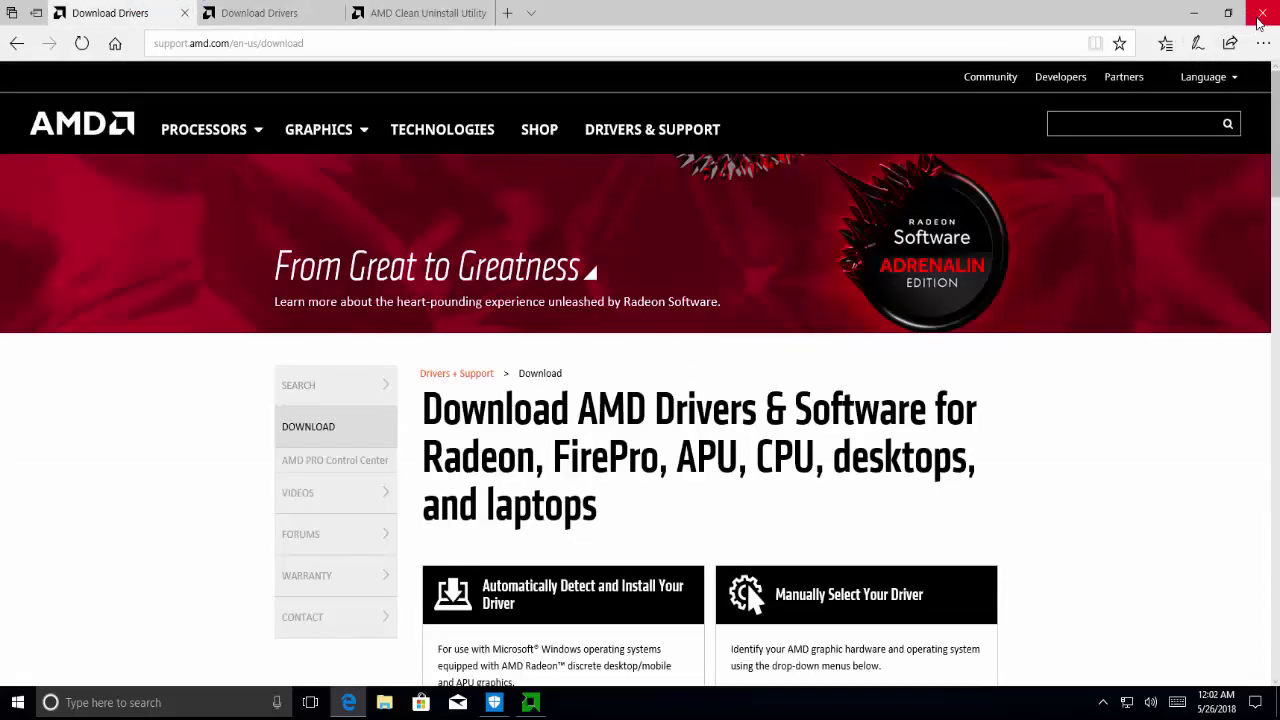
click(1262, 14)
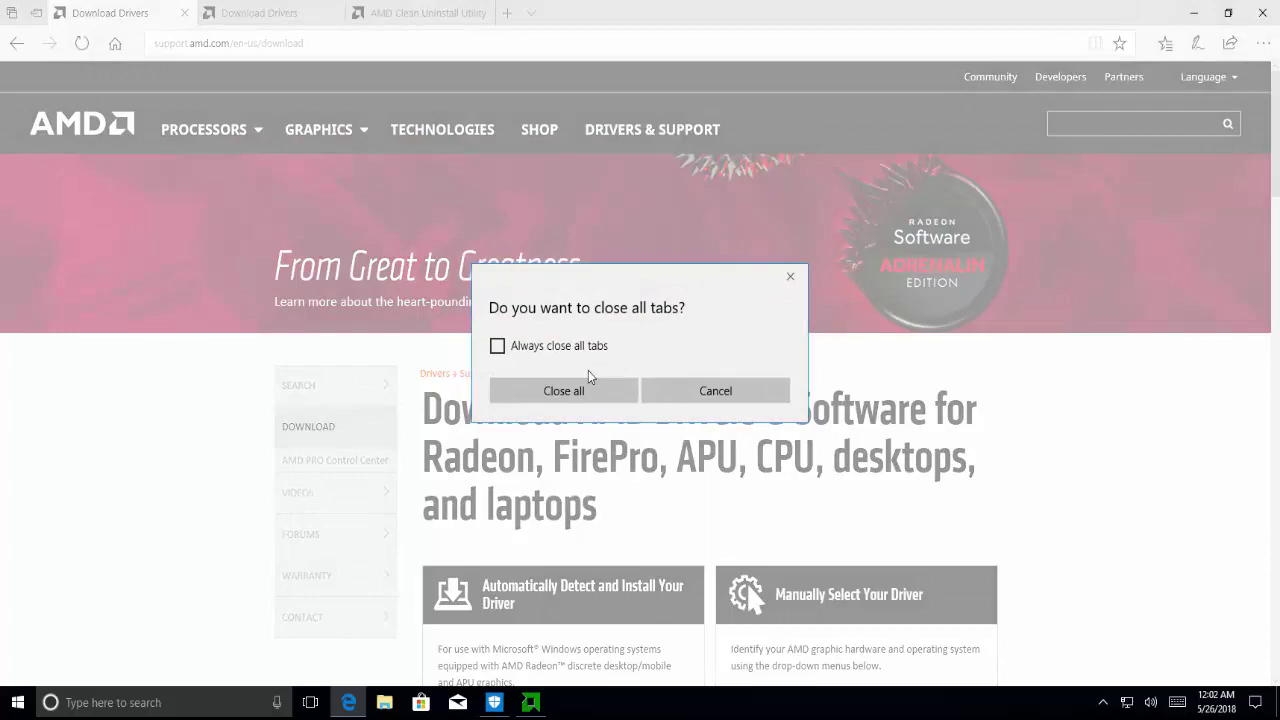
click(582, 392)
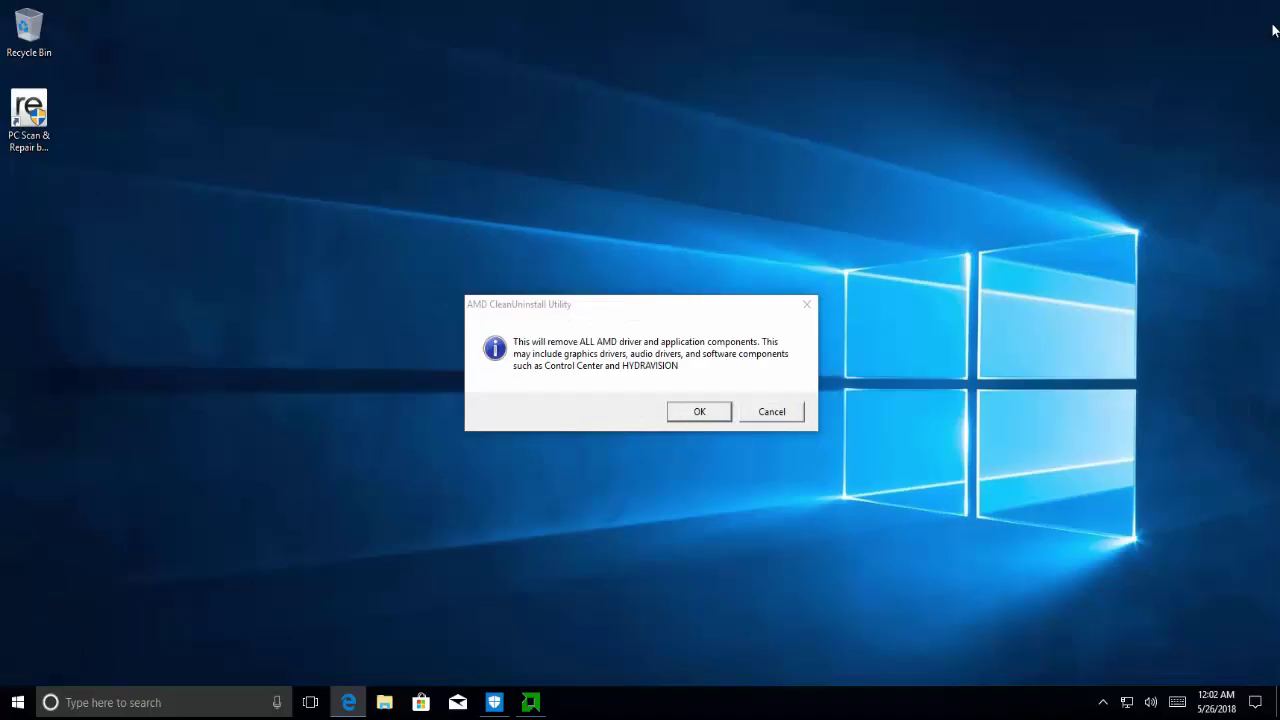
click(772, 411)
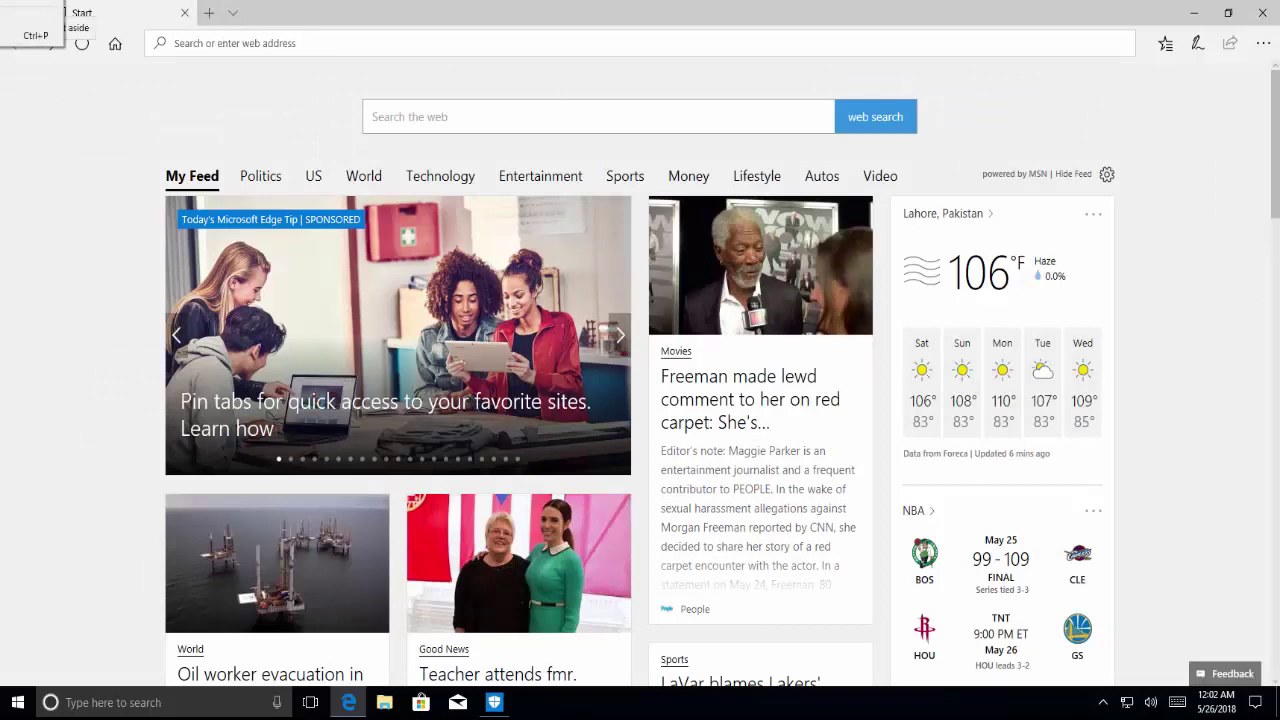
Enter the wagnardsoft.com DDU v17.0.6.8.exe download URL in Edge's address bar and load it.
text(http://www.)
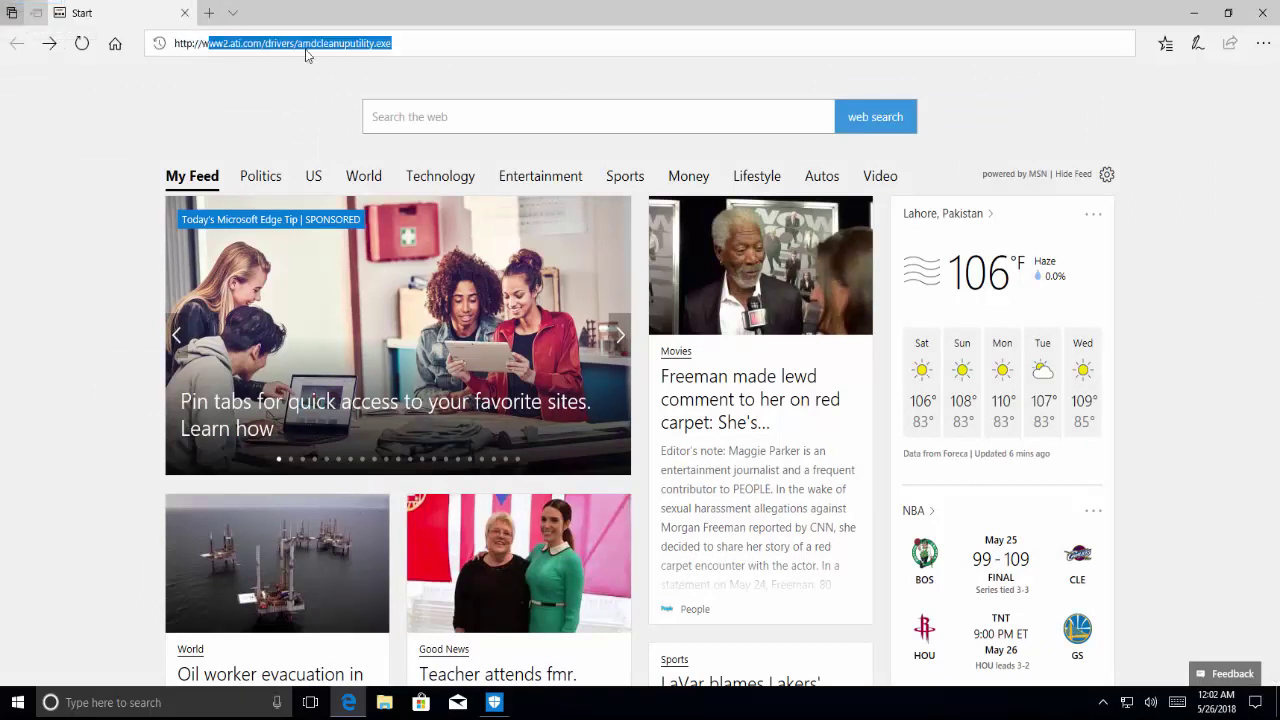
text(wagnardsoft.com/D)
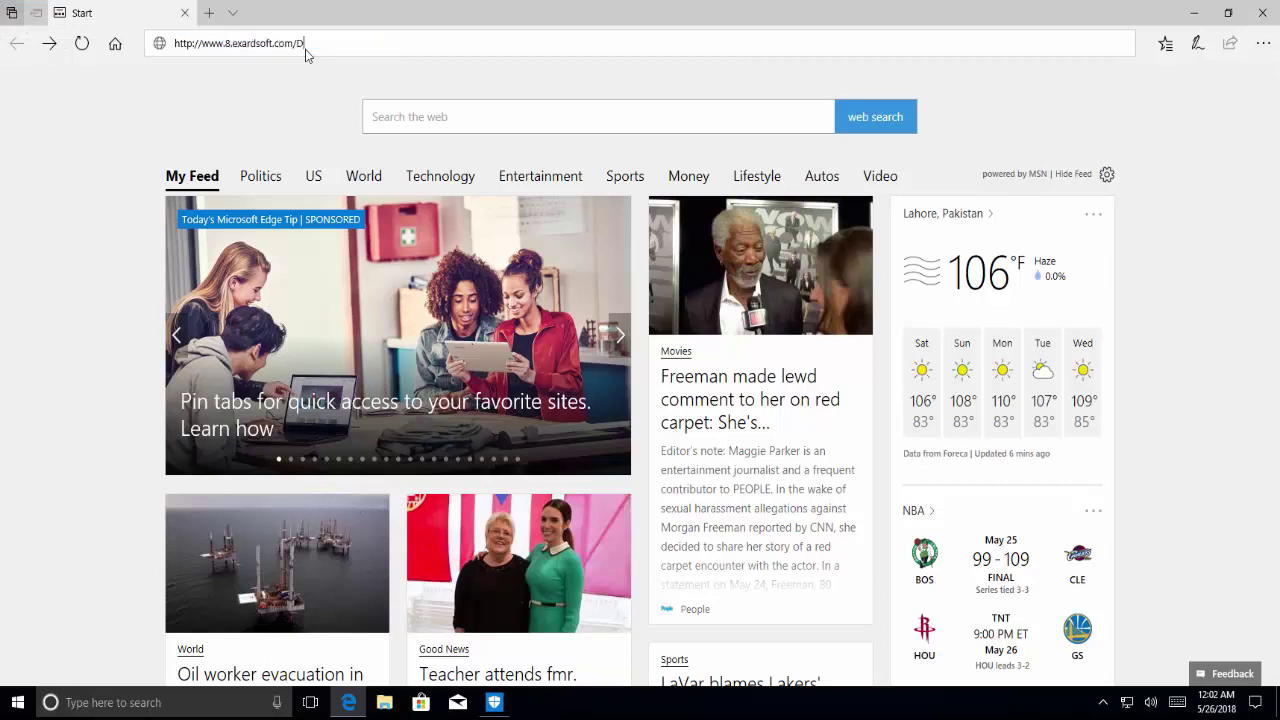
text(DU/download/DDU%20)
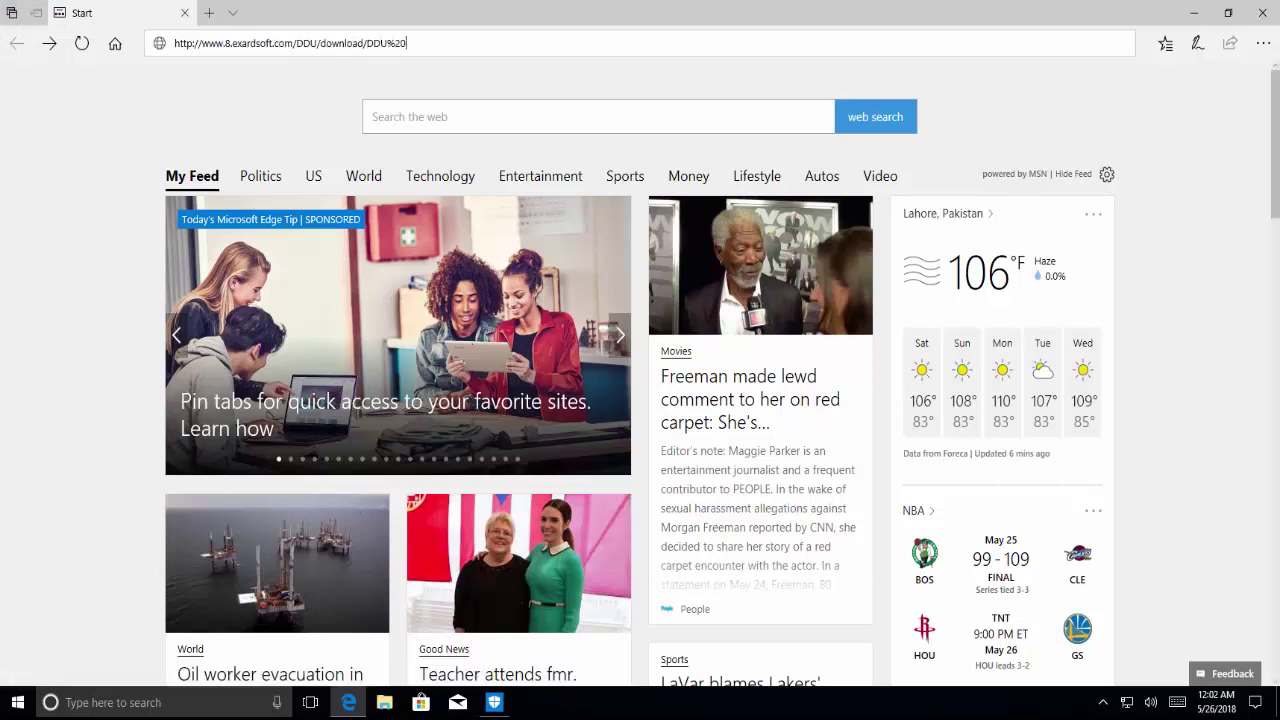
text(v17.0.6.8.exe)
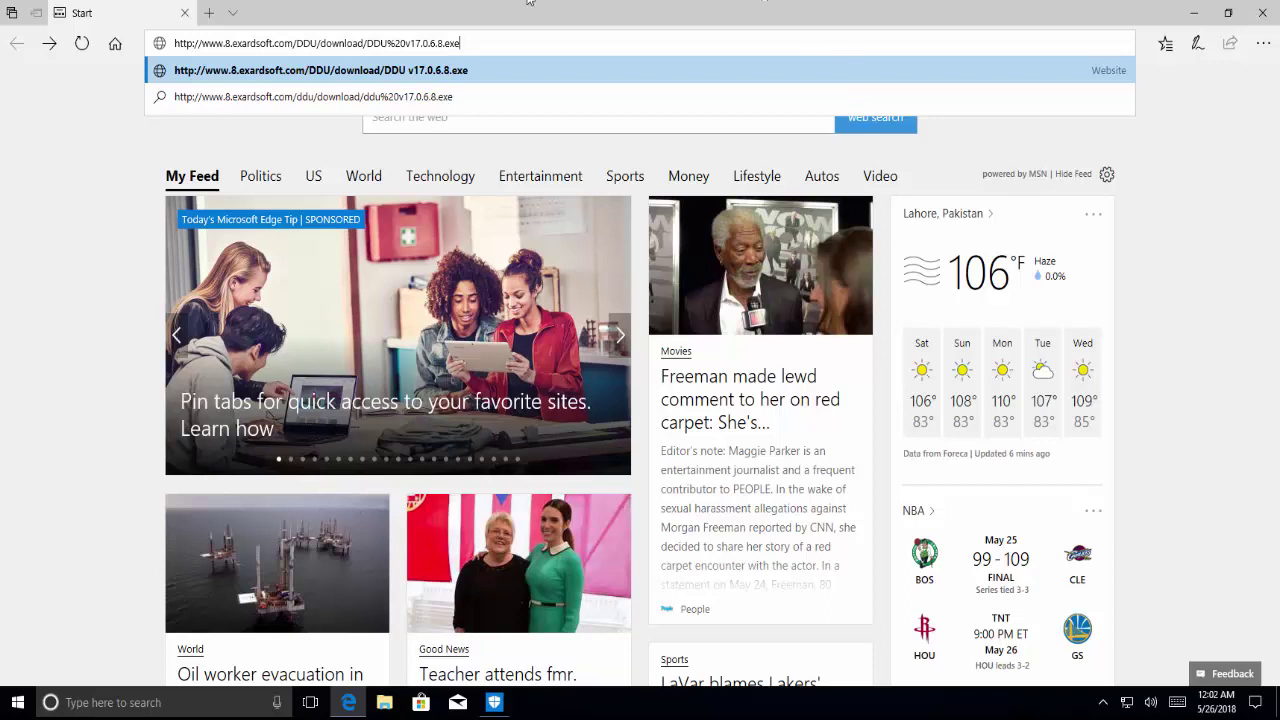
key(Return)
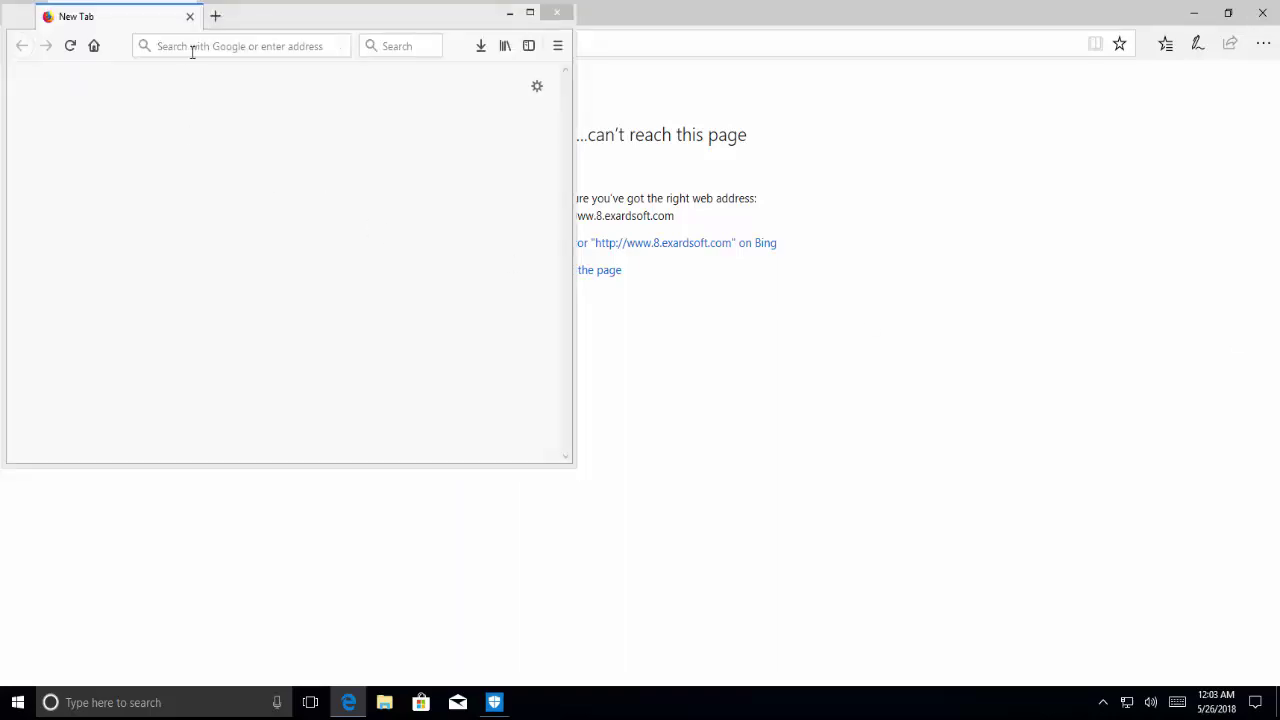
Paste and load the DDU link in Firefox, save DDU v17.0.6.8.exe to Downloads, then minimize Firefox.
click(206, 46)
right_click(212, 46)
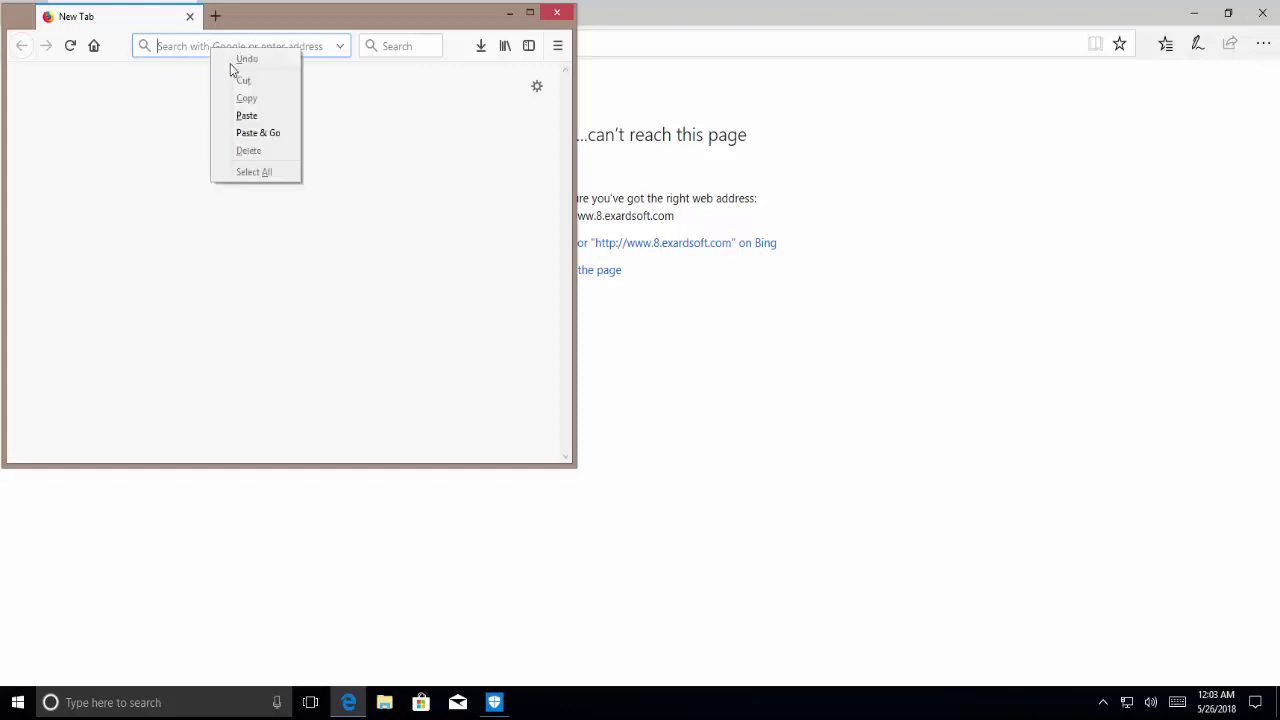
click(240, 131)
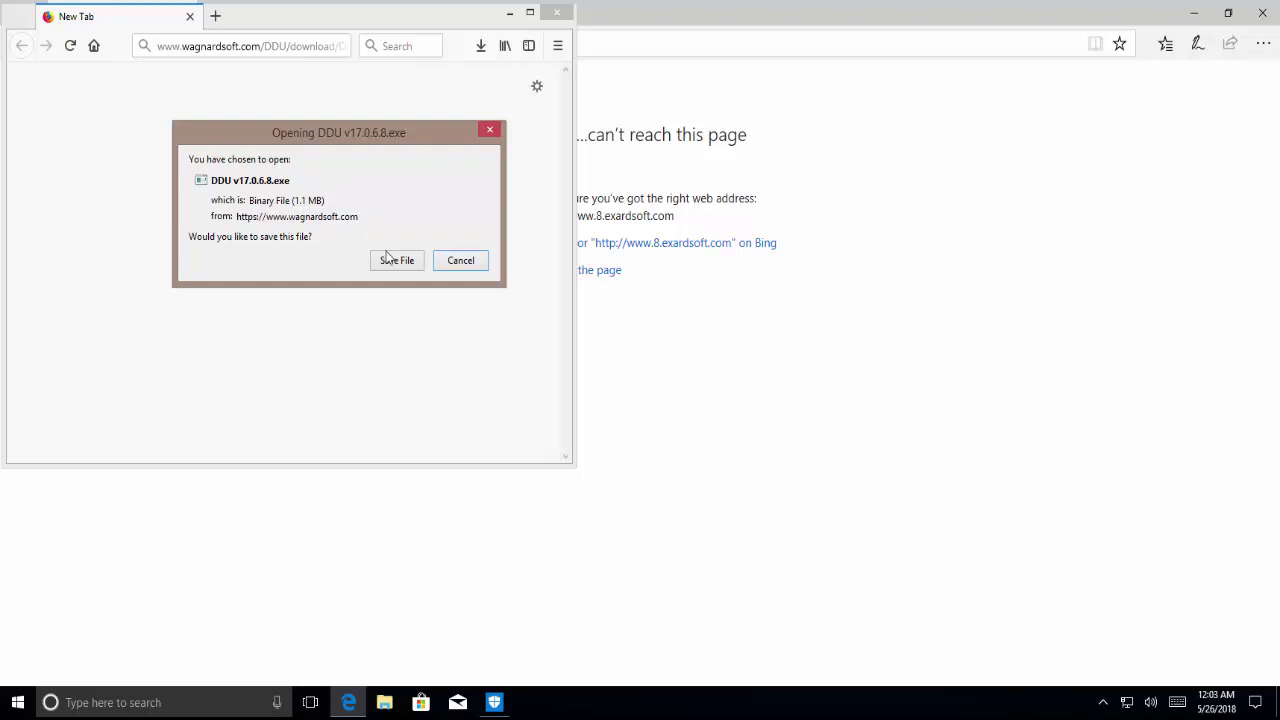
click(390, 260)
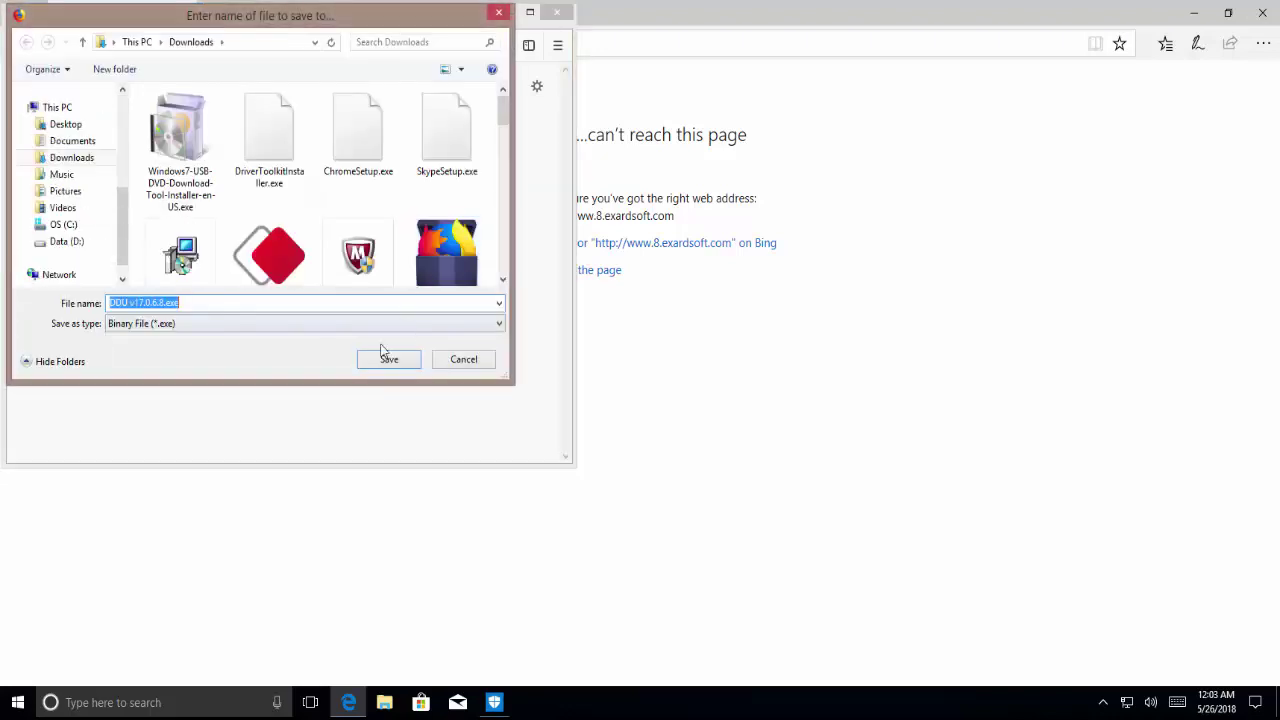
key(Return)
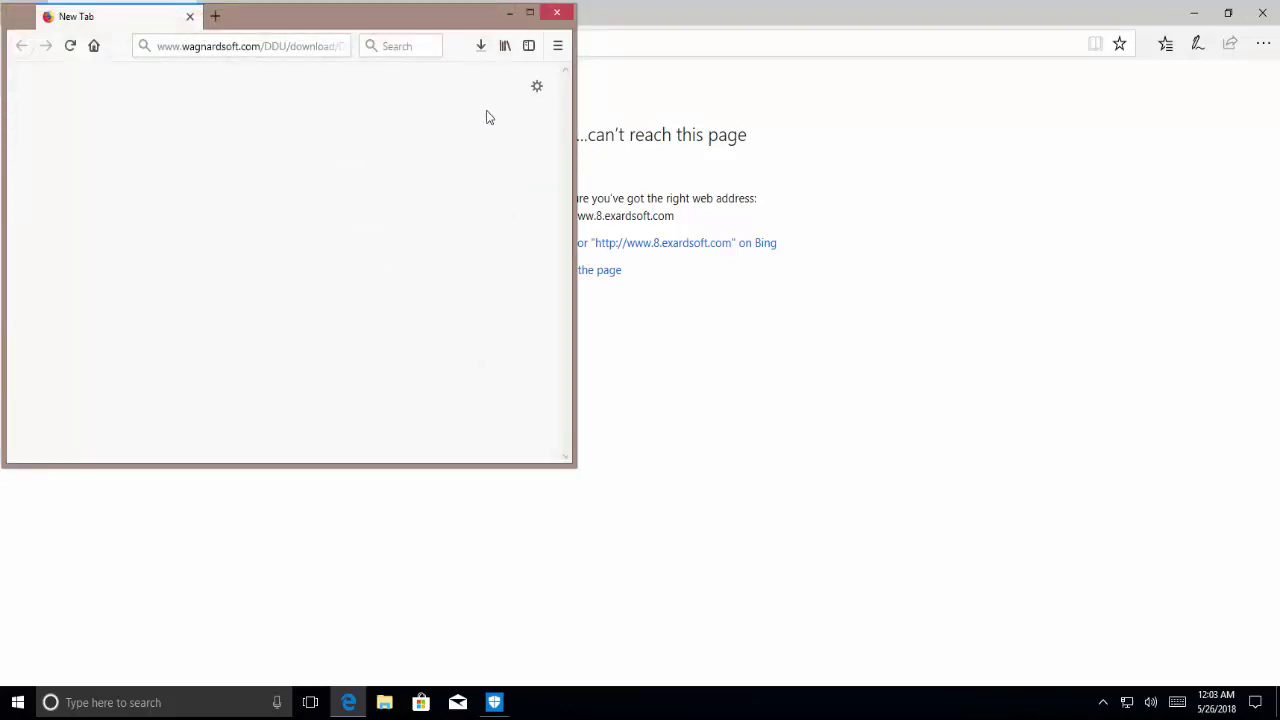
click(512, 16)
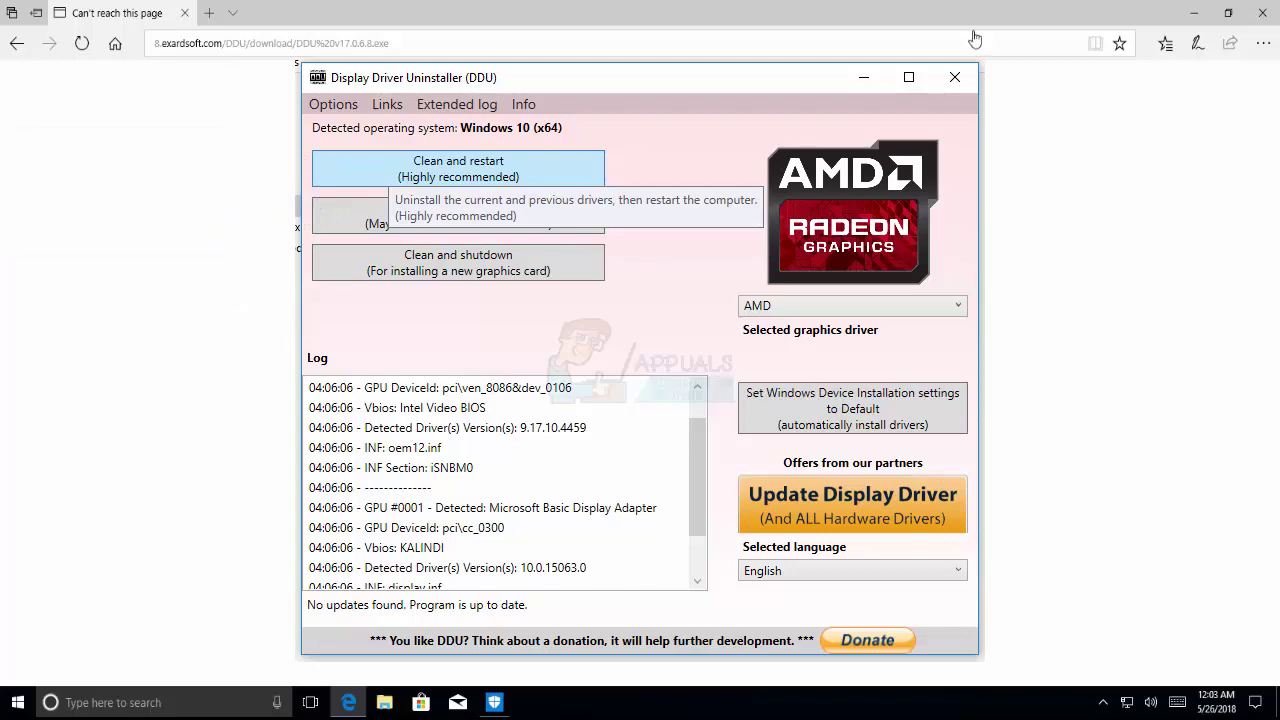
Close the Edge error page, refresh the desktop twice, and check the hidden tray icons.
click(1259, 13)
click(1261, 13)
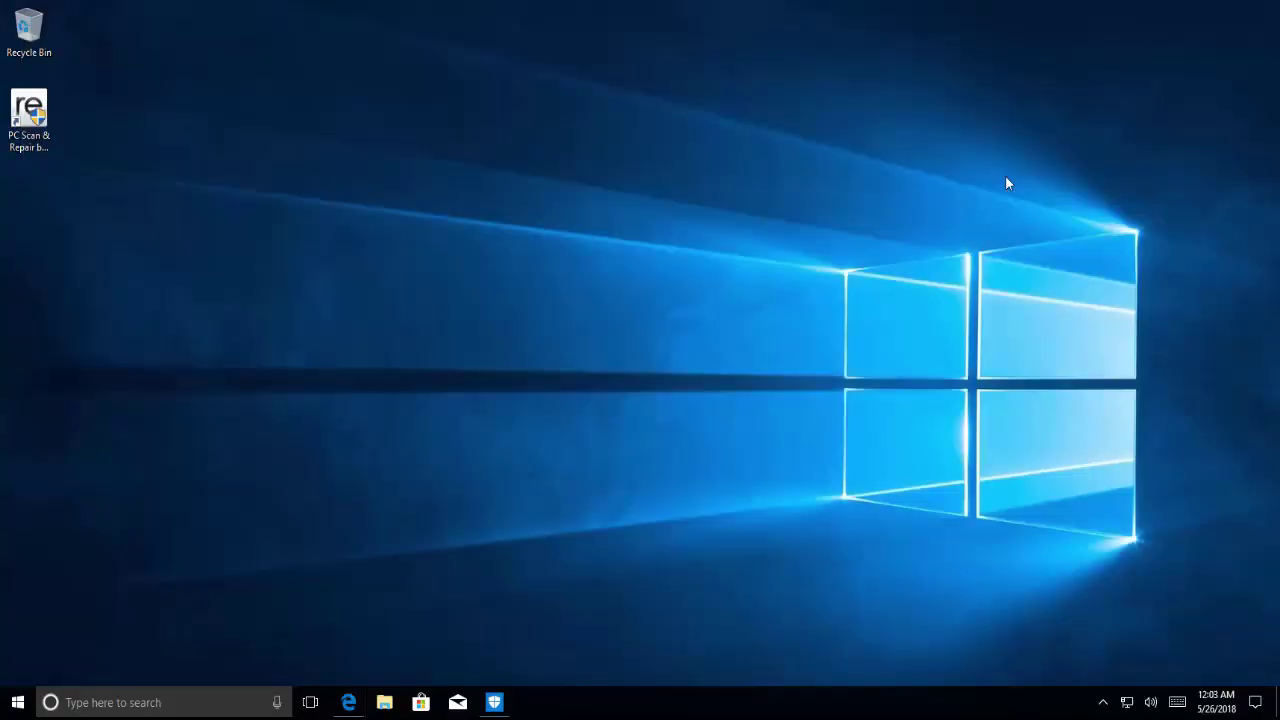
right_click(467, 53)
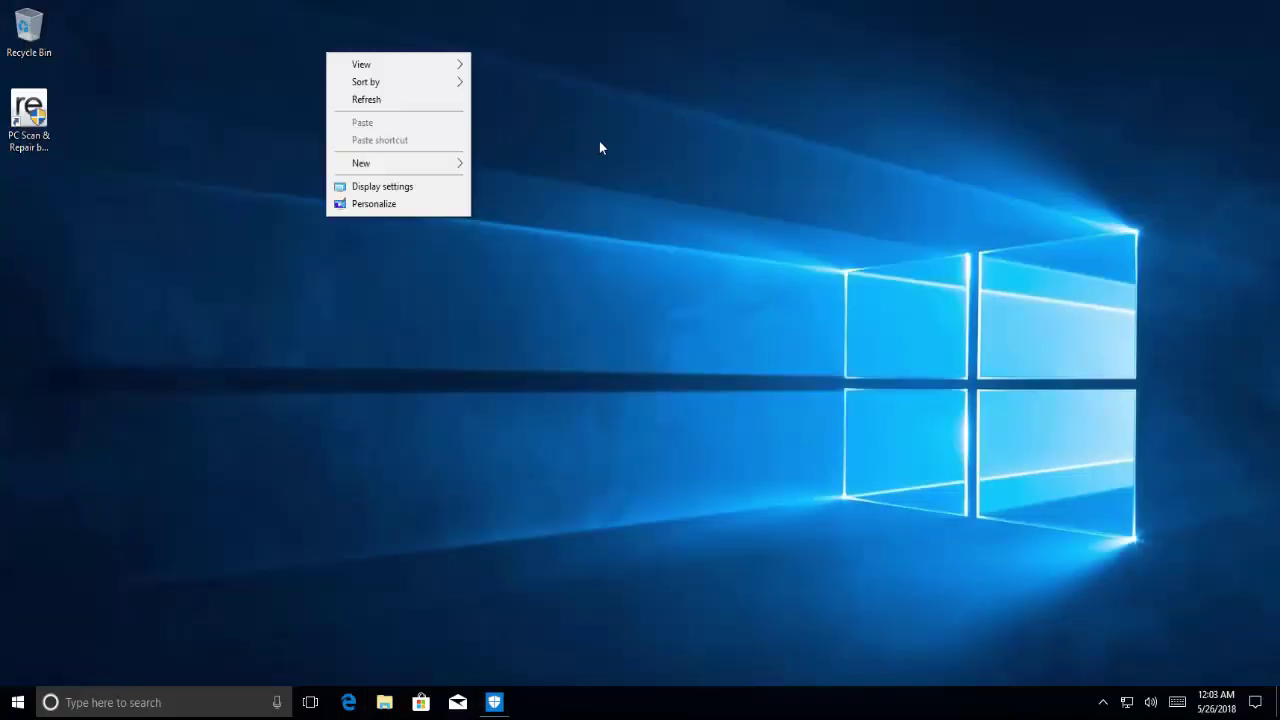
click(408, 105)
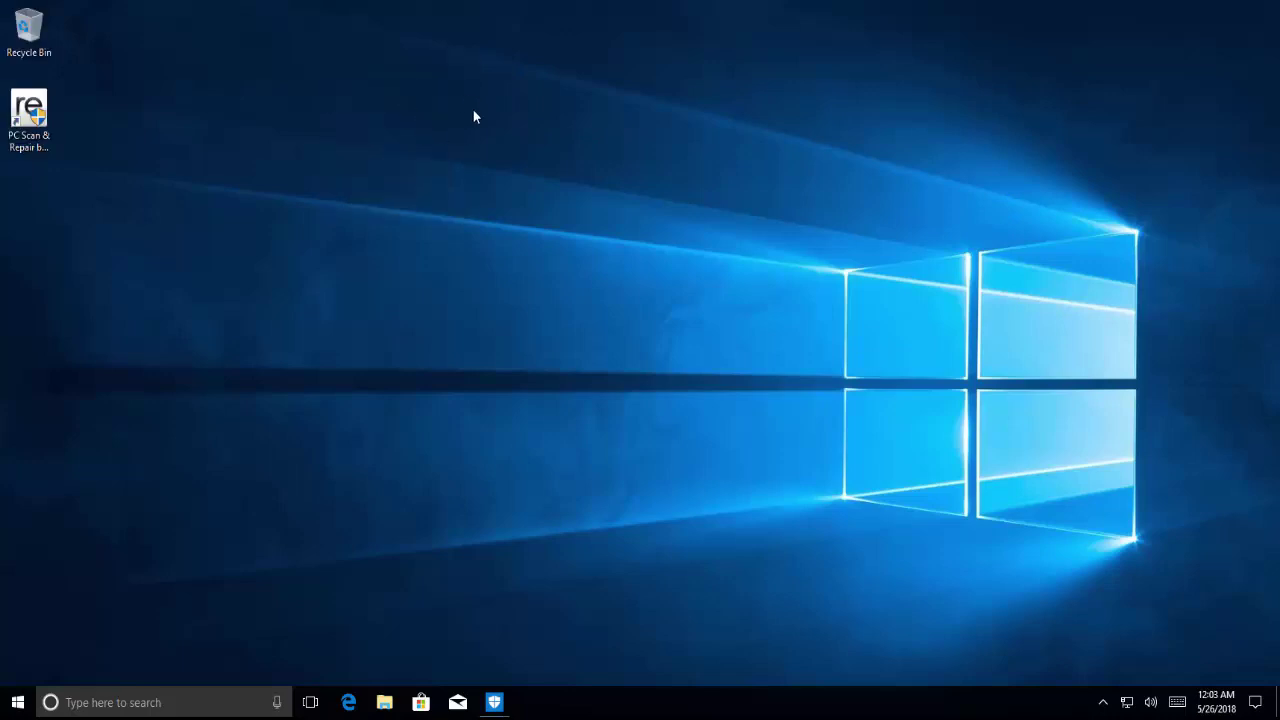
click(1103, 702)
click(794, 361)
right_click(692, 202)
click(658, 249)
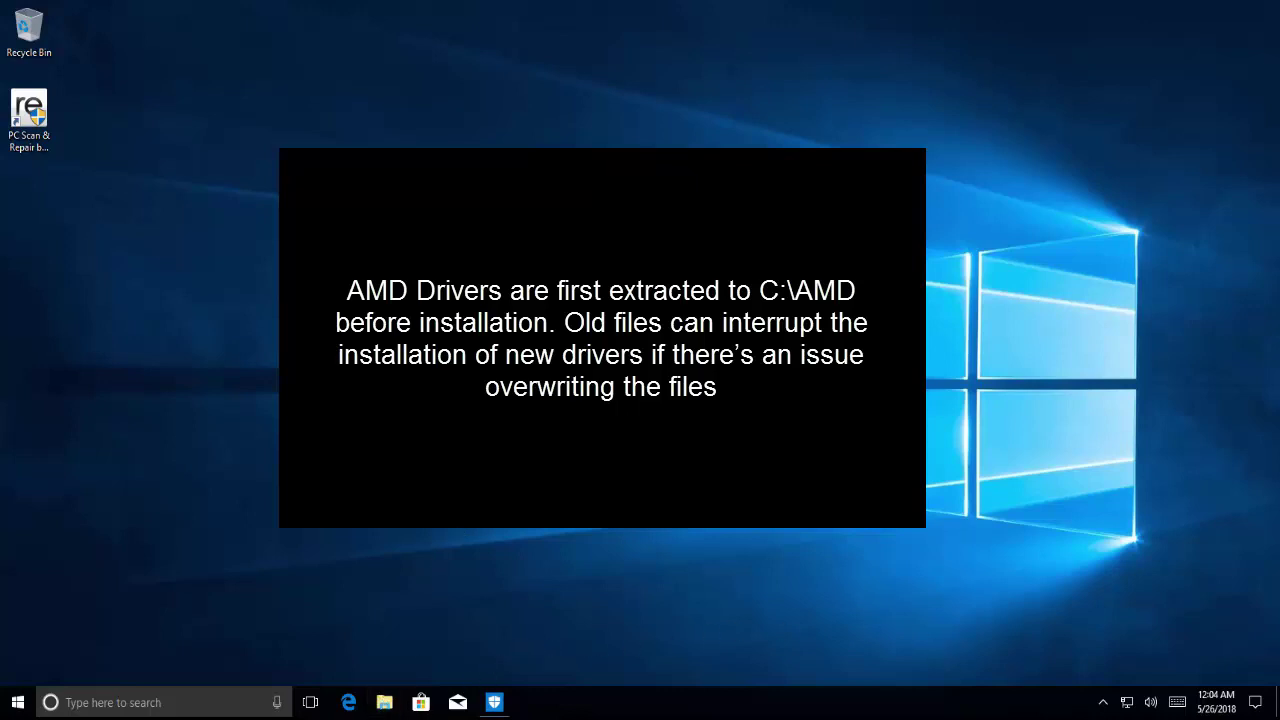
Delete the AMD folder from Local Disk (C:) in File Explorer, then close Explorer.
key(super+e)
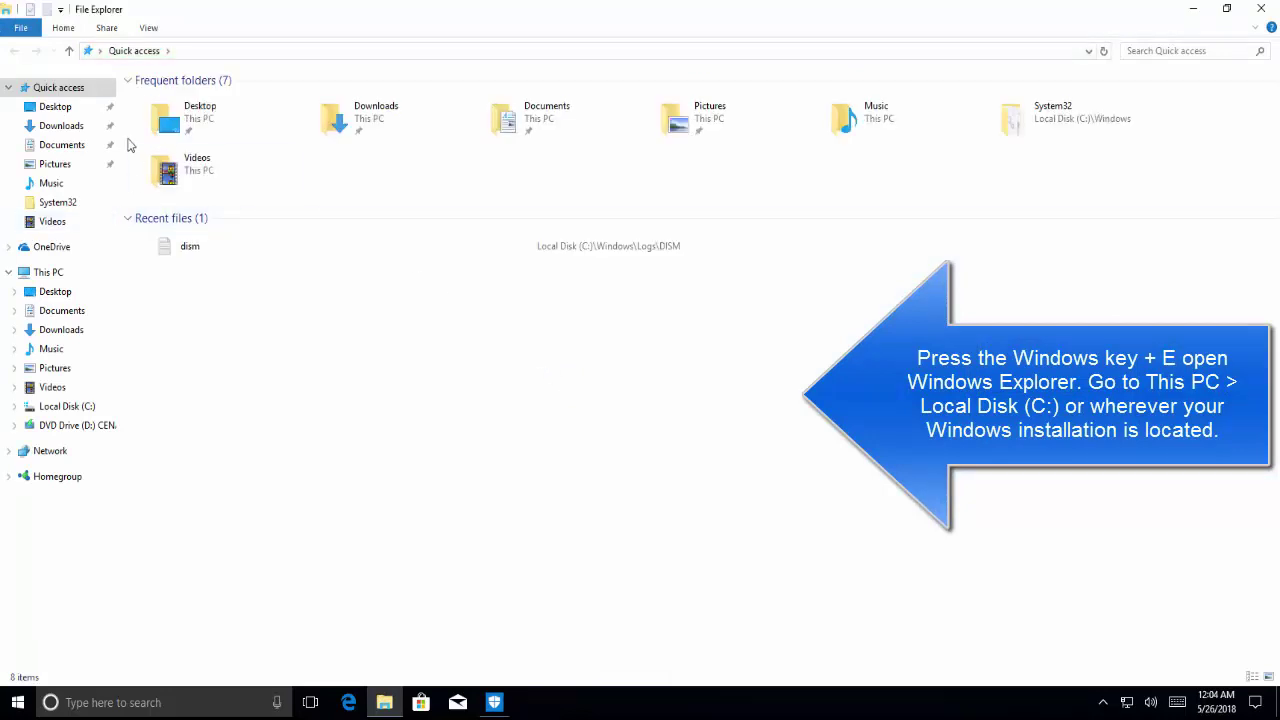
click(91, 411)
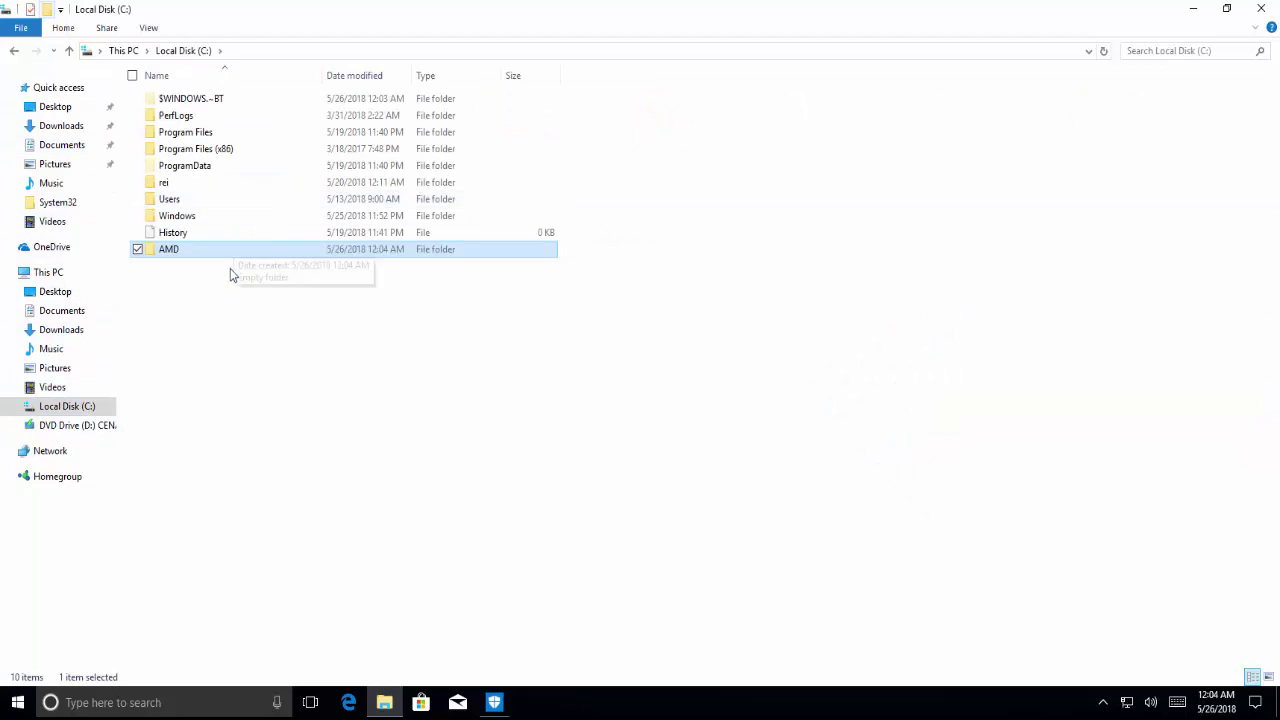
click(176, 250)
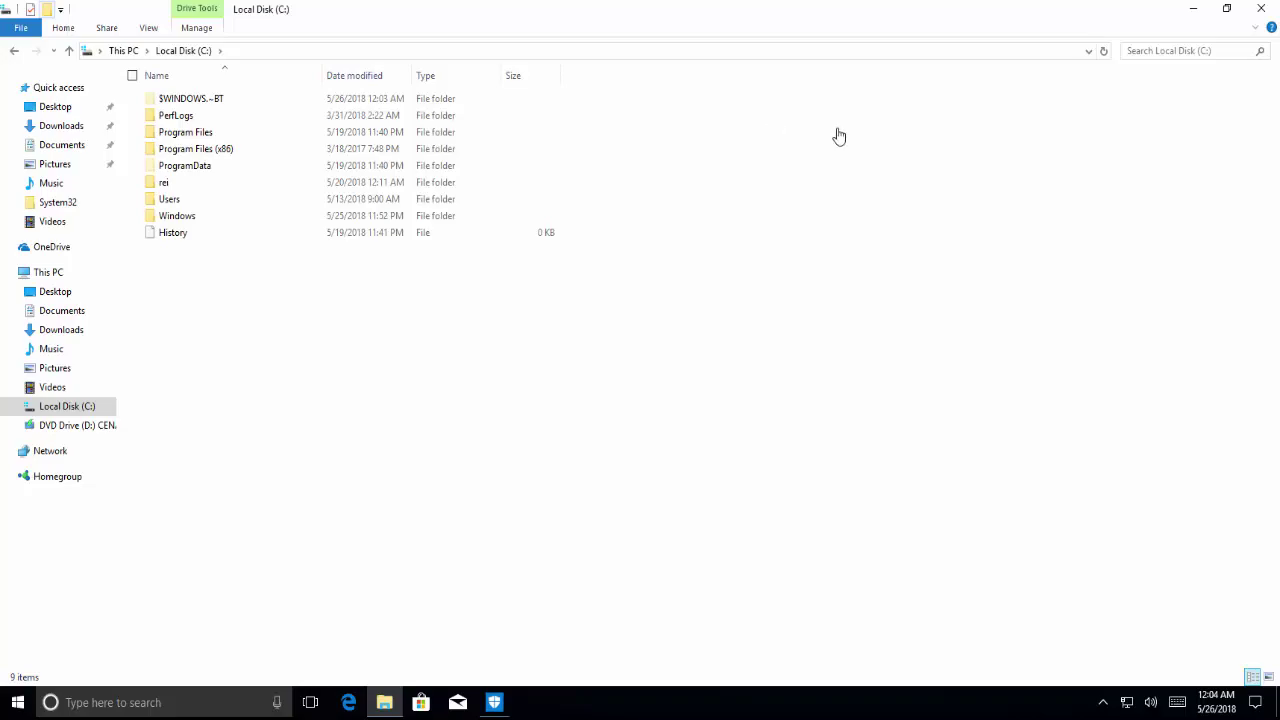
click(1268, 12)
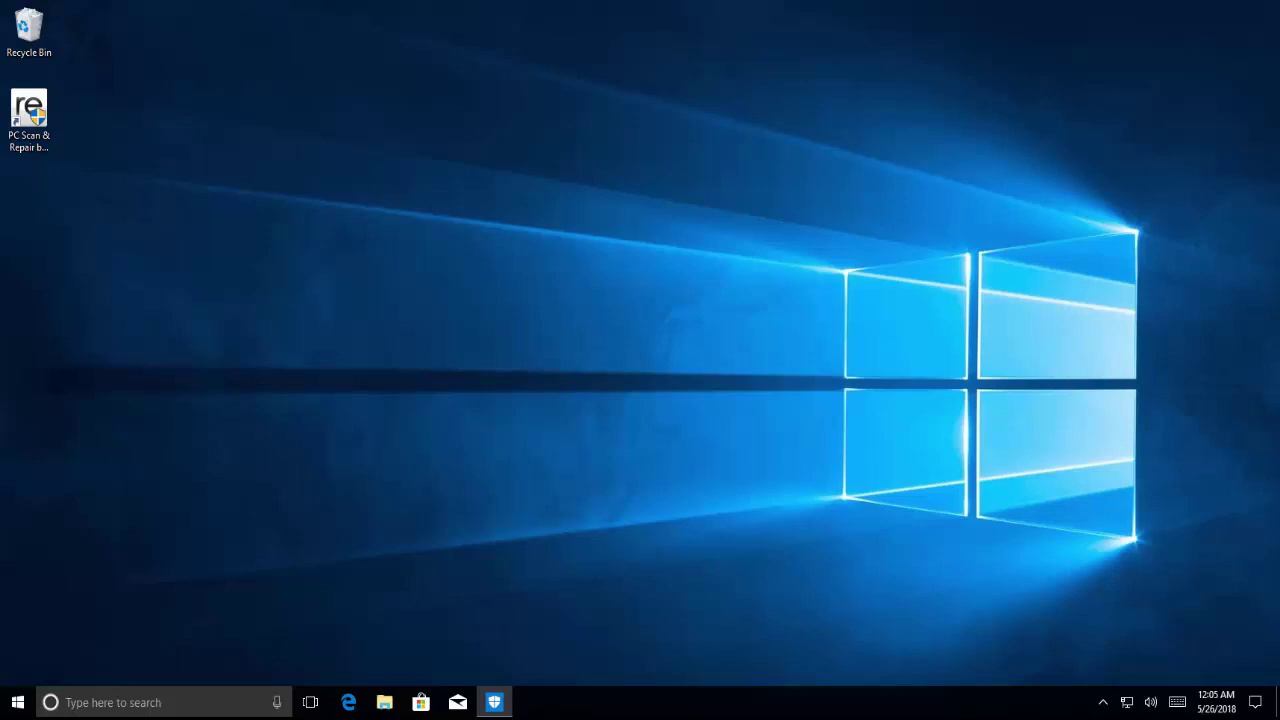
Search the Start menu for 'check for updates' and open the Windows Update settings.
click(29, 707)
click(29, 707)
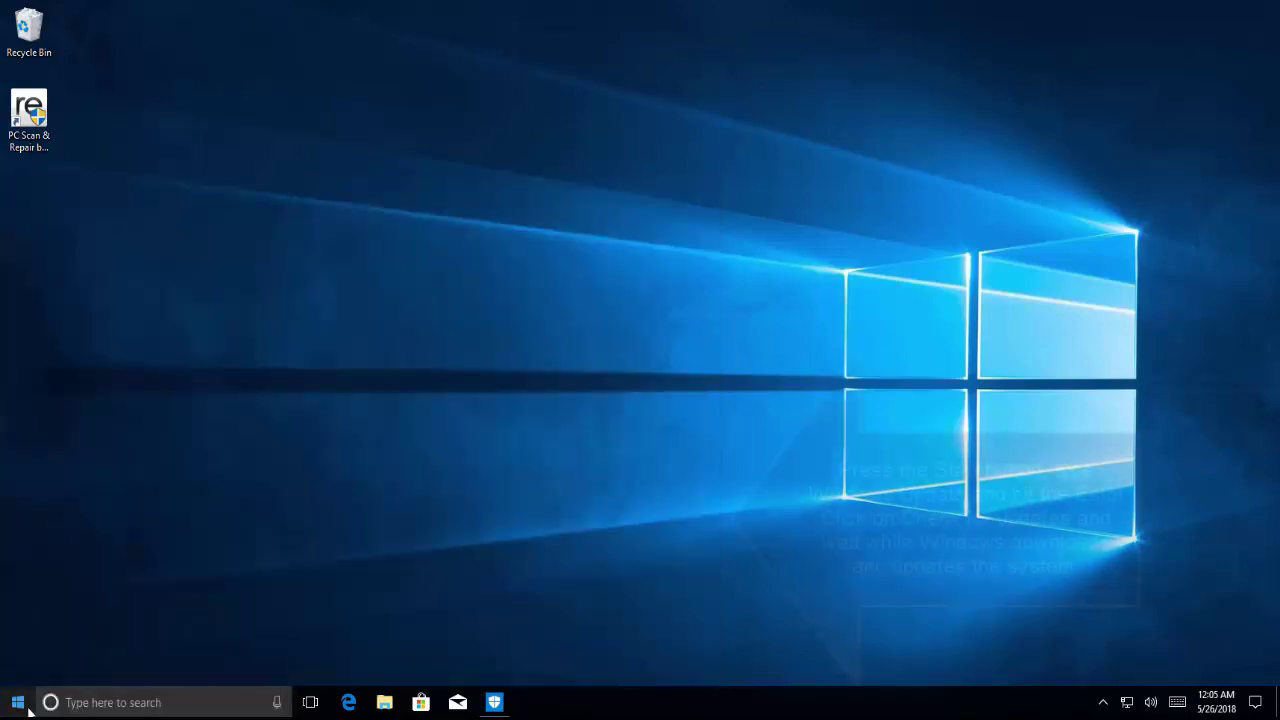
click(29, 707)
text(u)
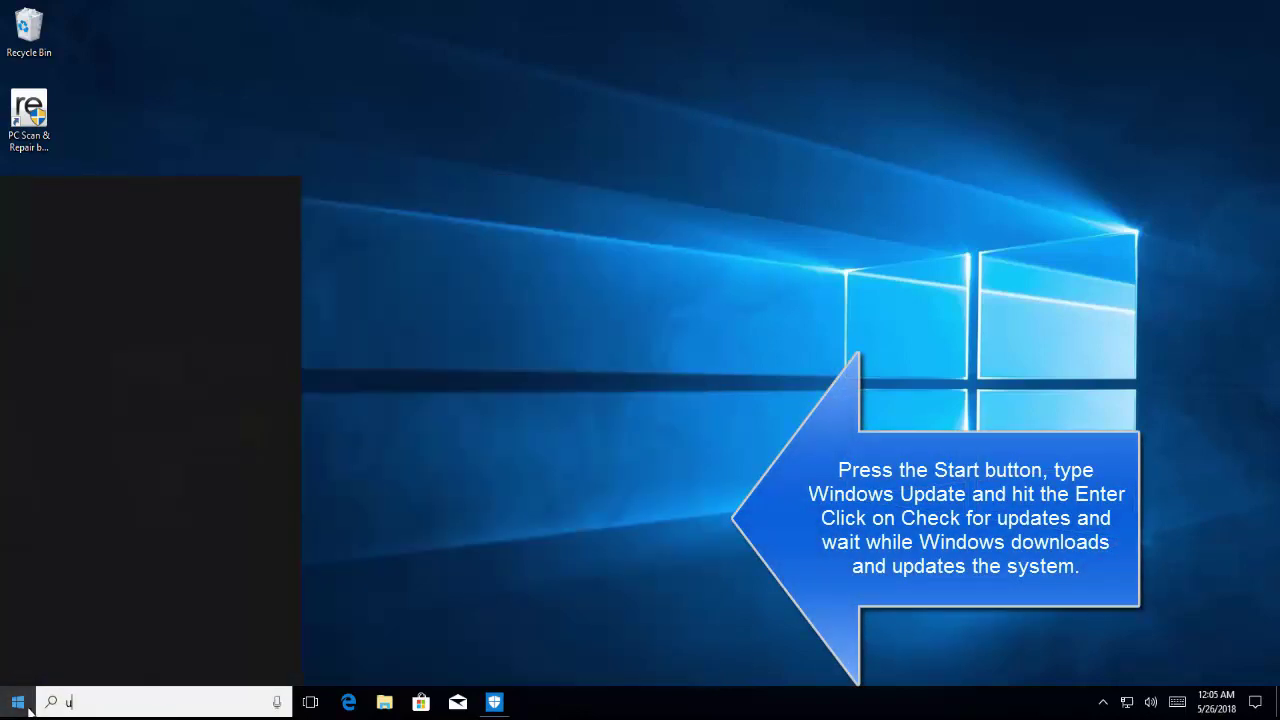
text(pdate)
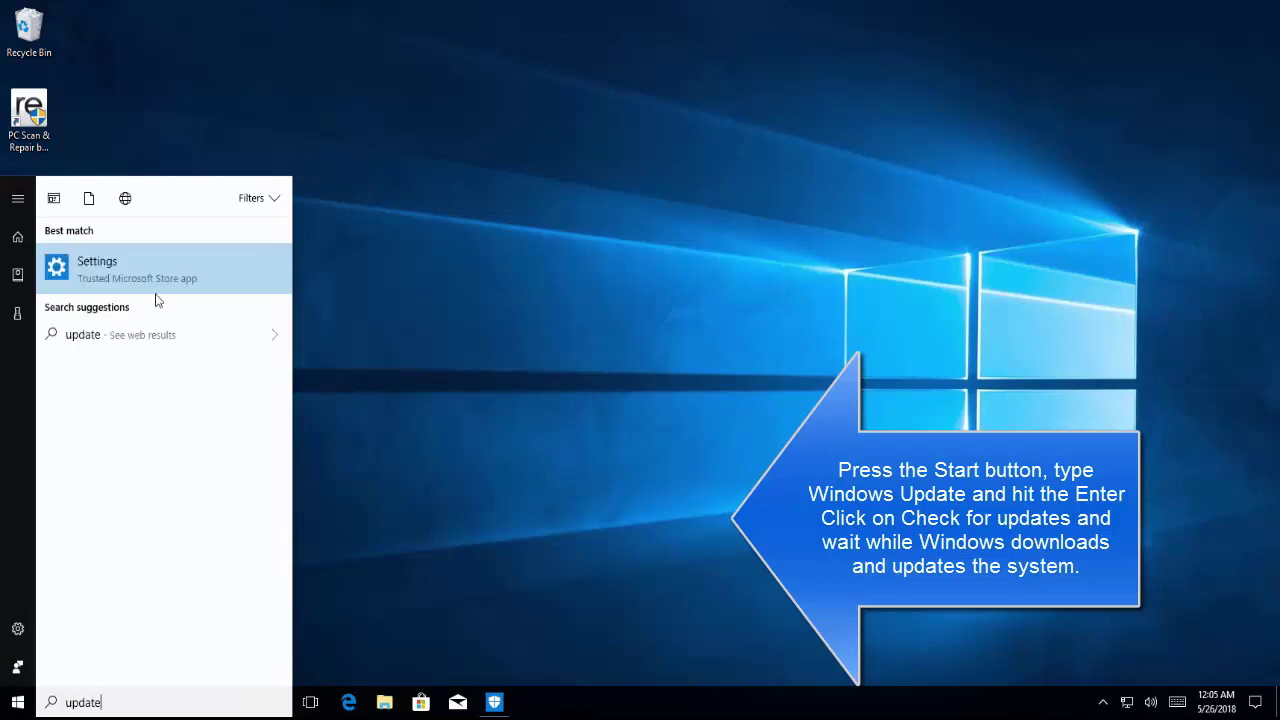
key(Home)
text(windows)
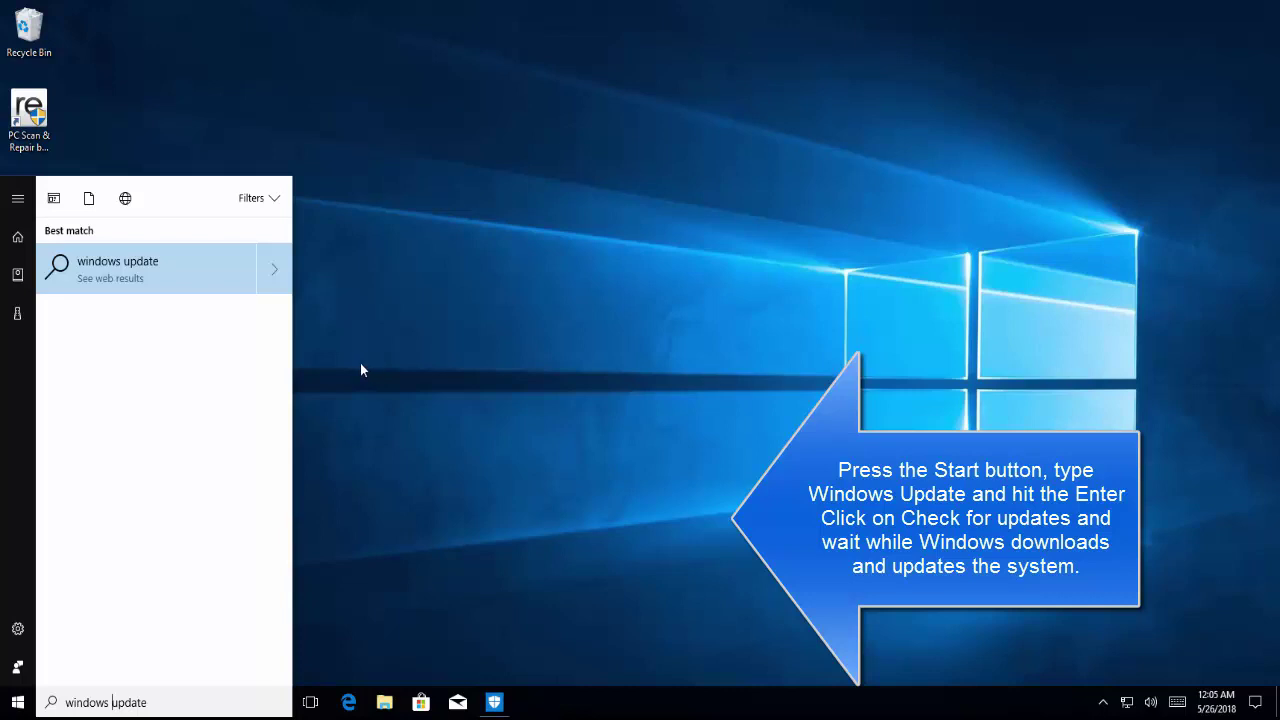
key(ctrl+a)
text(chec)
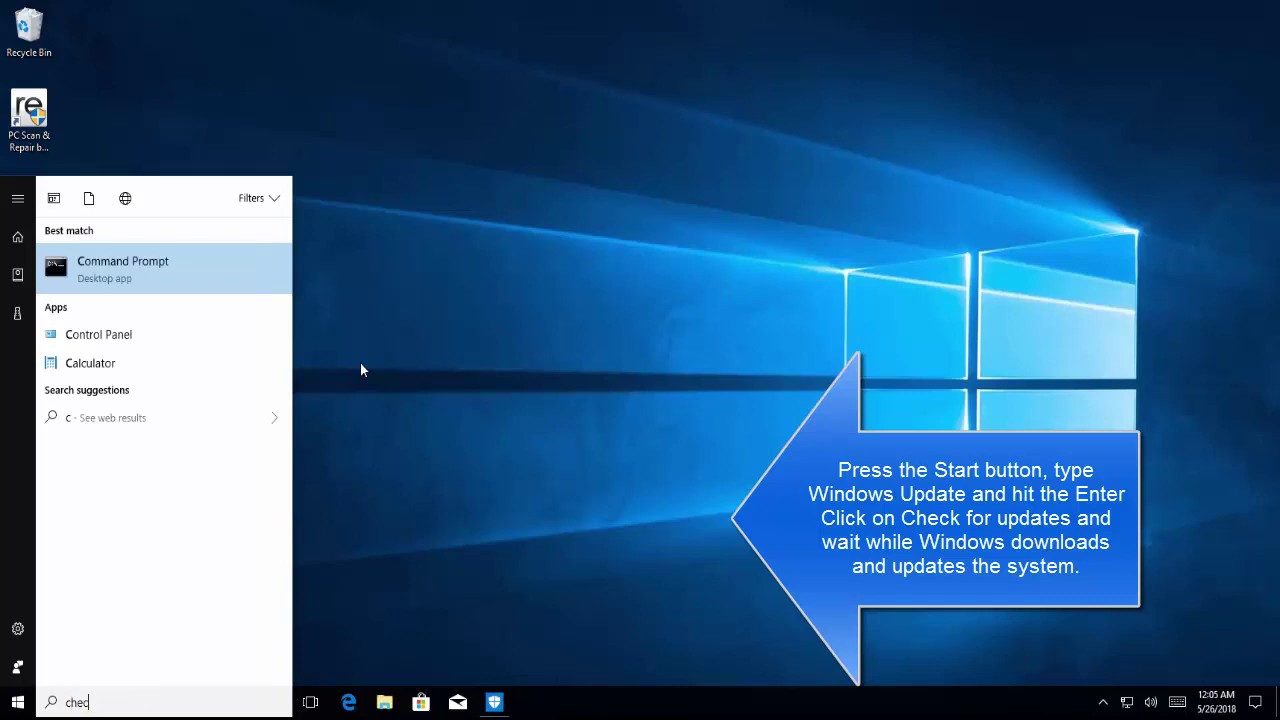
text(k for y)
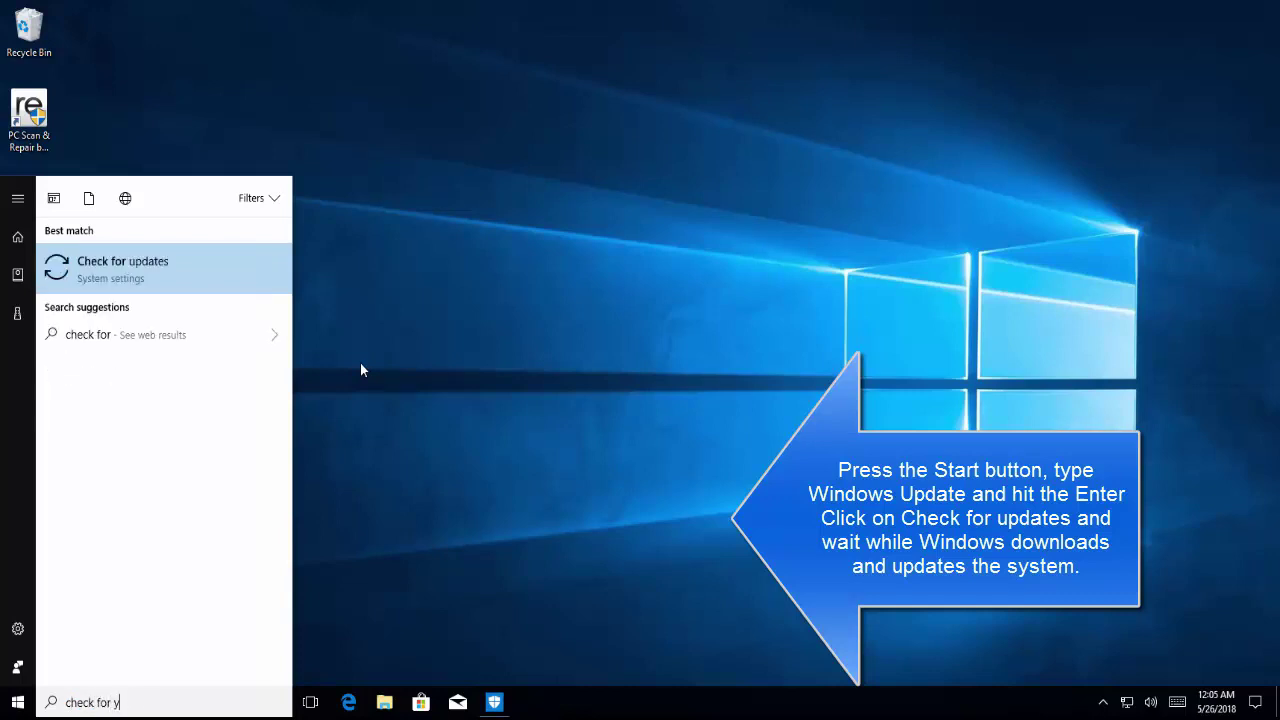
key(BackSpace)
key(Return)
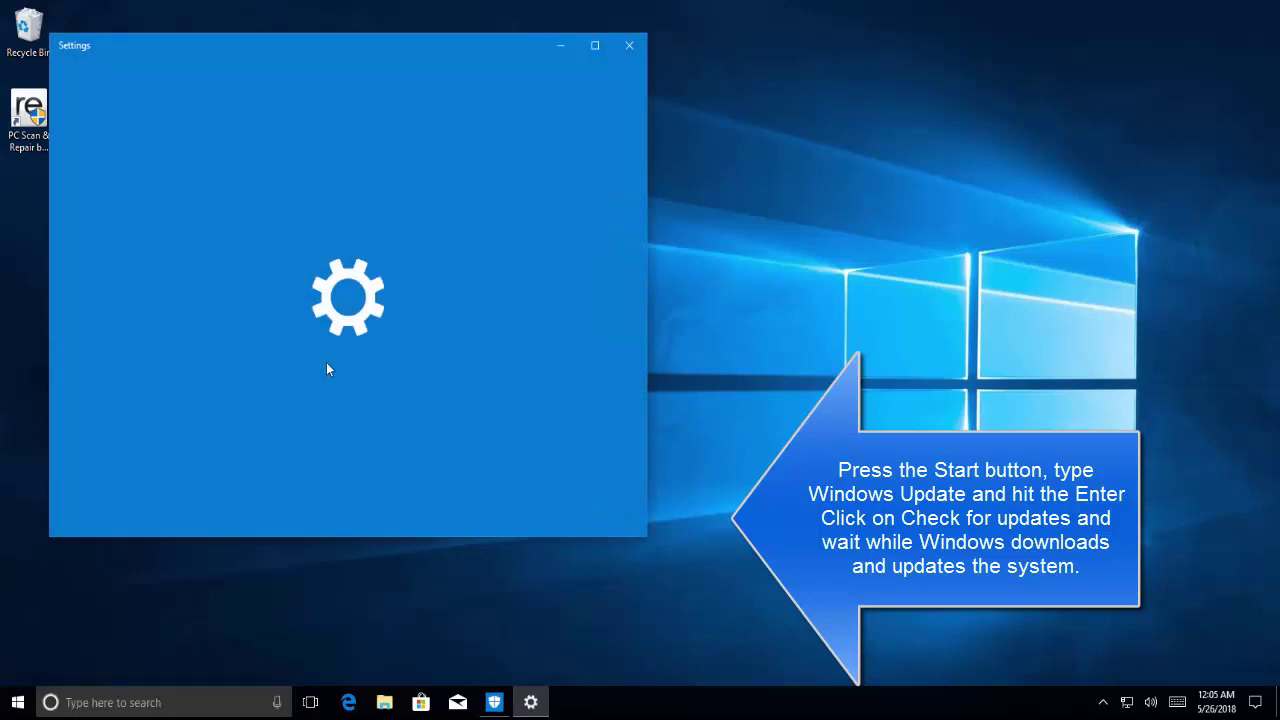